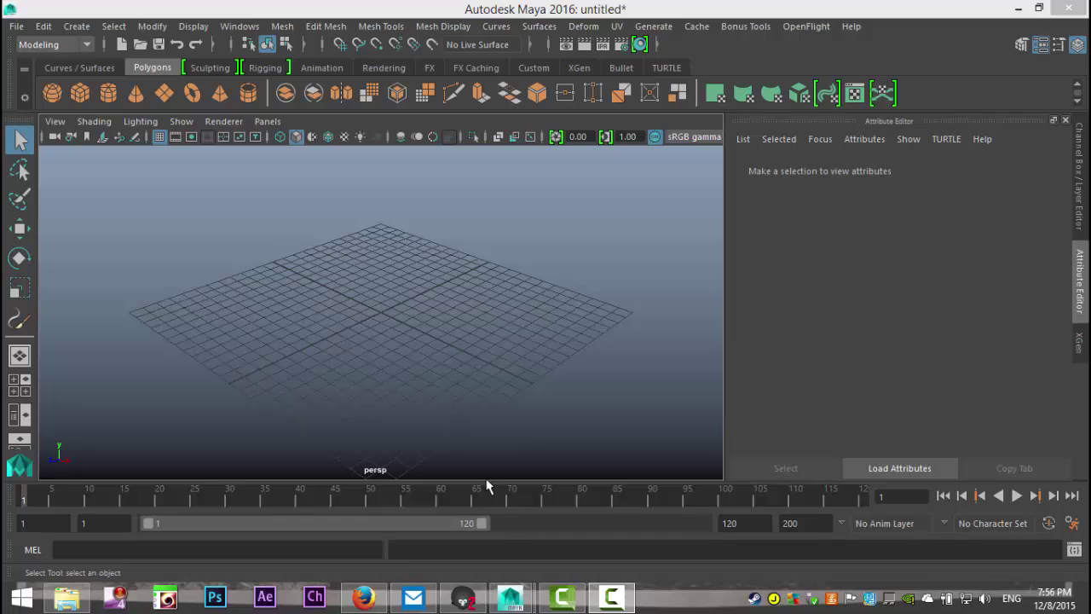
# - In the Visor's Paint Effects trees folder, load the bamboo.mel brush
pyautogui.click(239, 26)
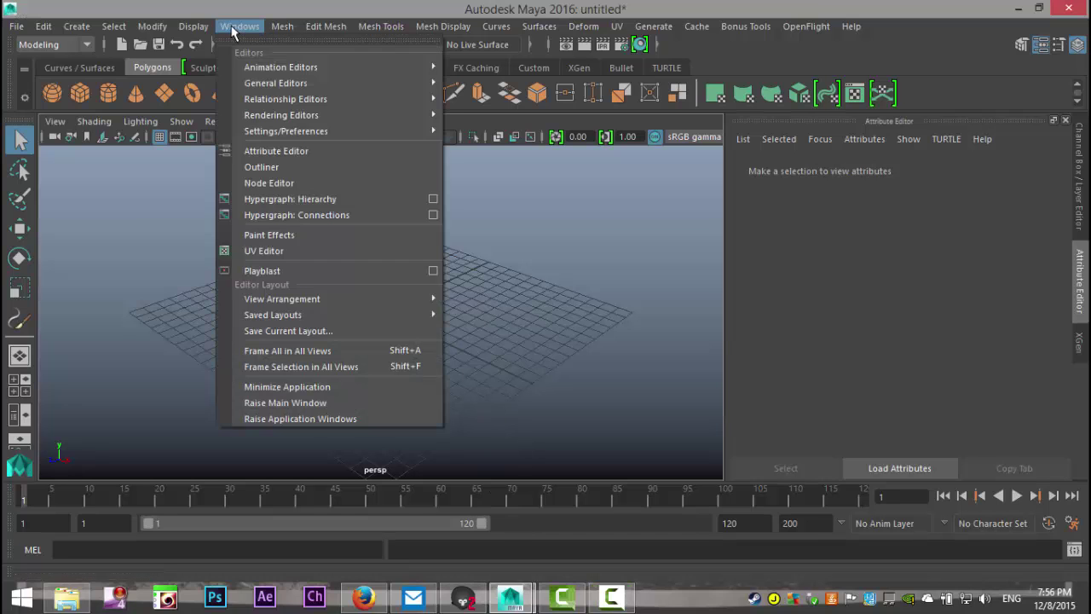
pyautogui.moveTo(321, 87)
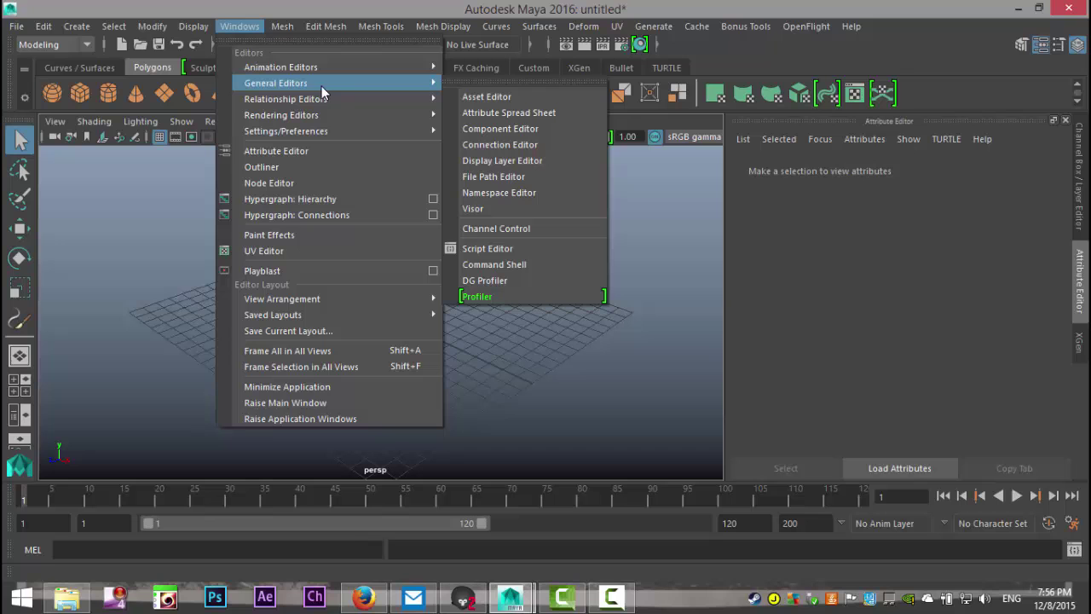
pyautogui.click(489, 209)
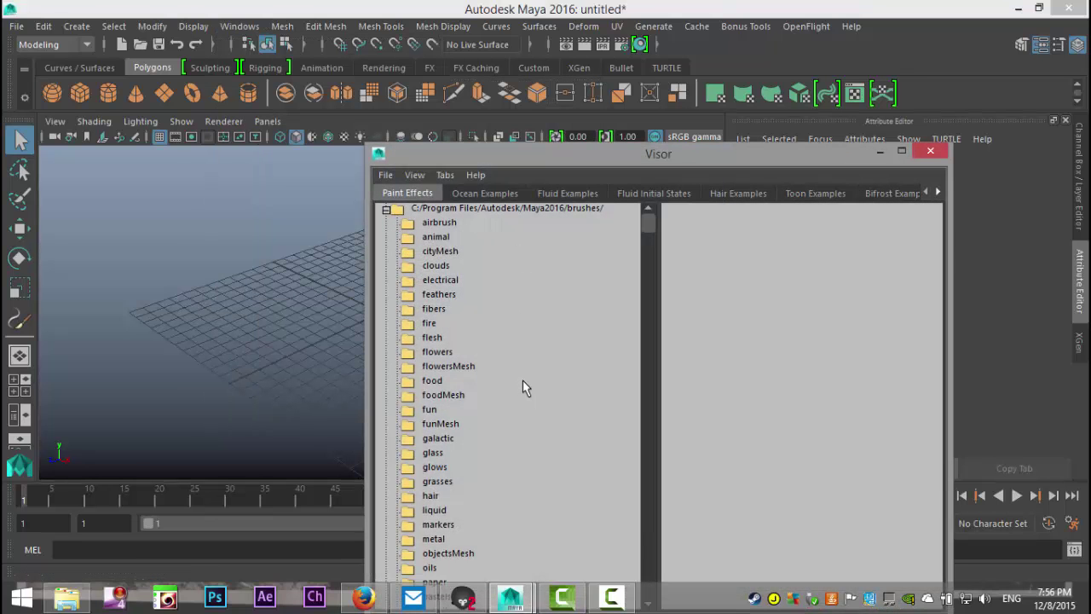
pyautogui.scroll(-4, 520, 379)
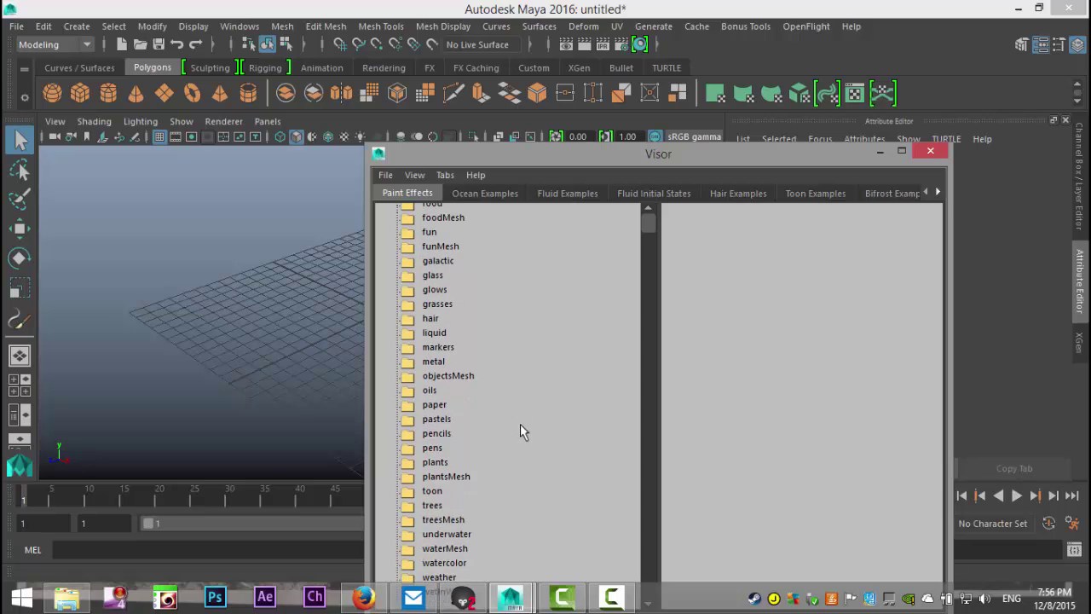
pyautogui.scroll(4, 521, 439)
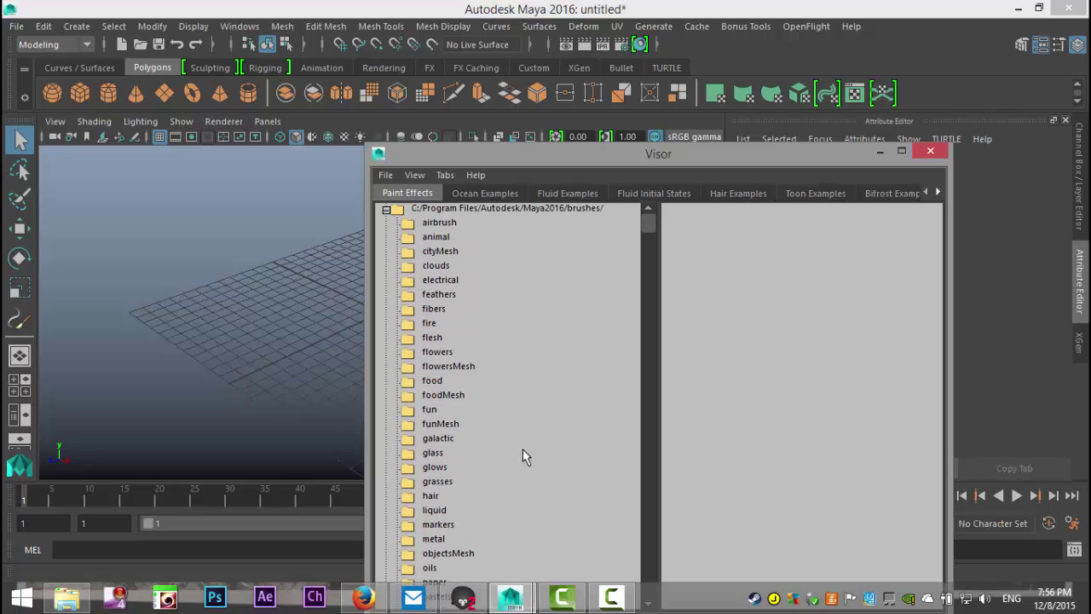
pyautogui.scroll(-4, 524, 445)
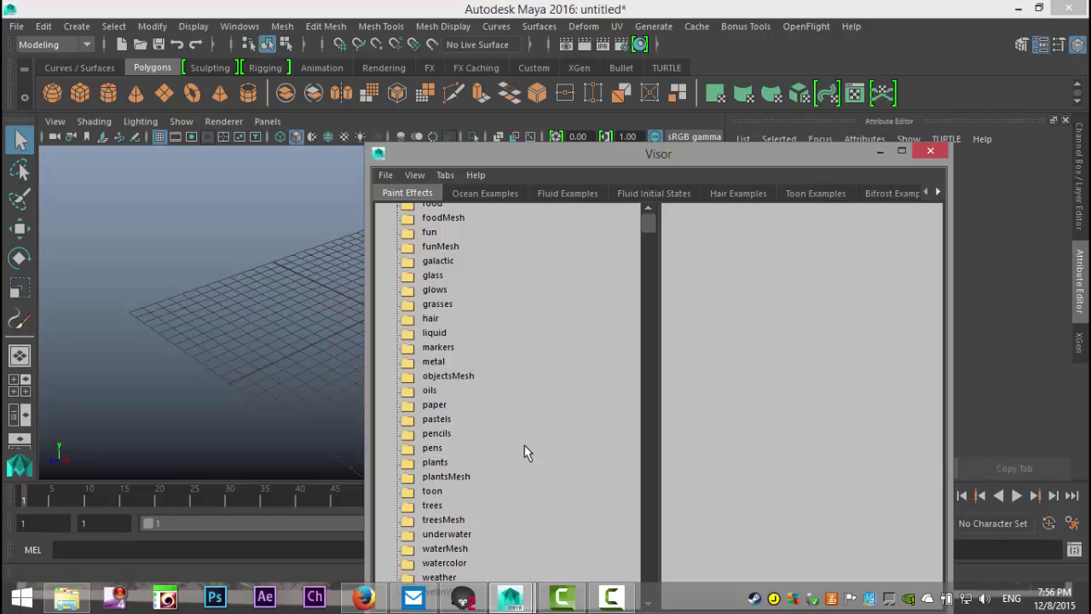
pyautogui.click(432, 506)
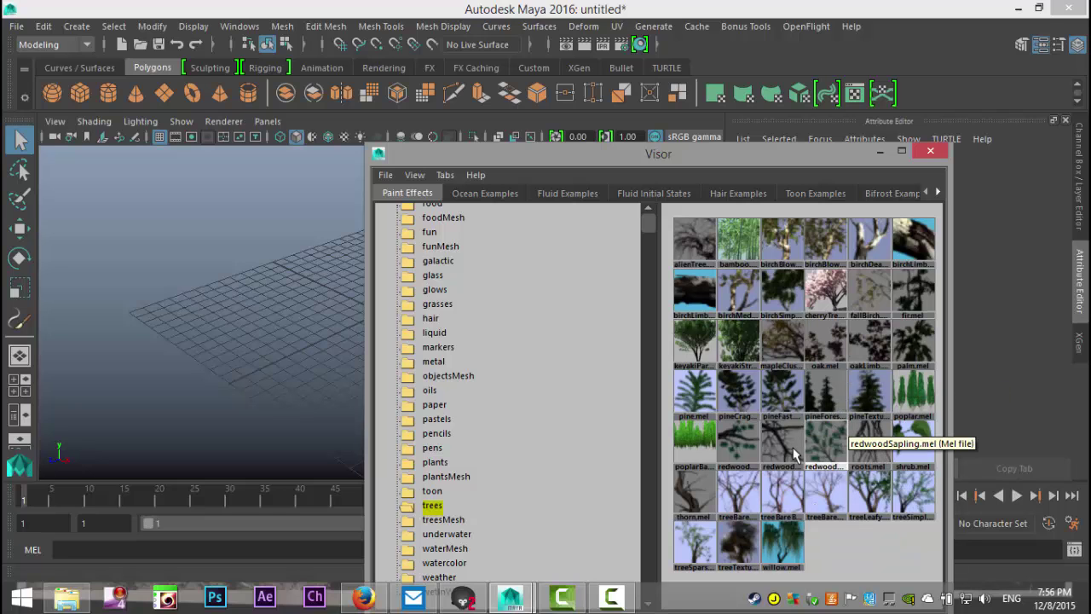
pyautogui.click(737, 242)
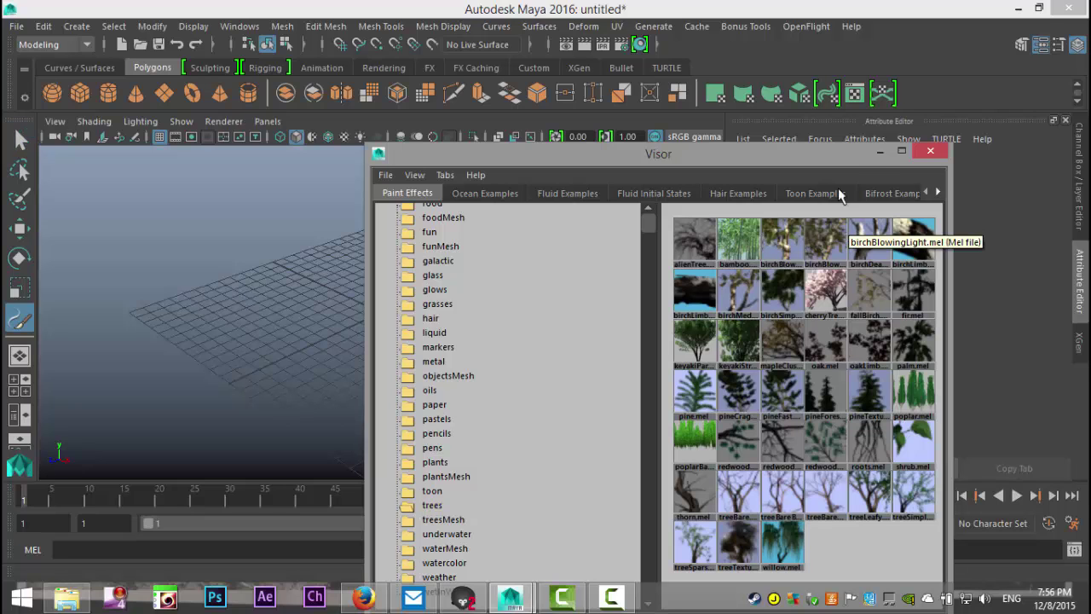
# - Paint a bamboo stroke near the grid centre in the top view, then inspect it in persp
pyautogui.click(879, 152)
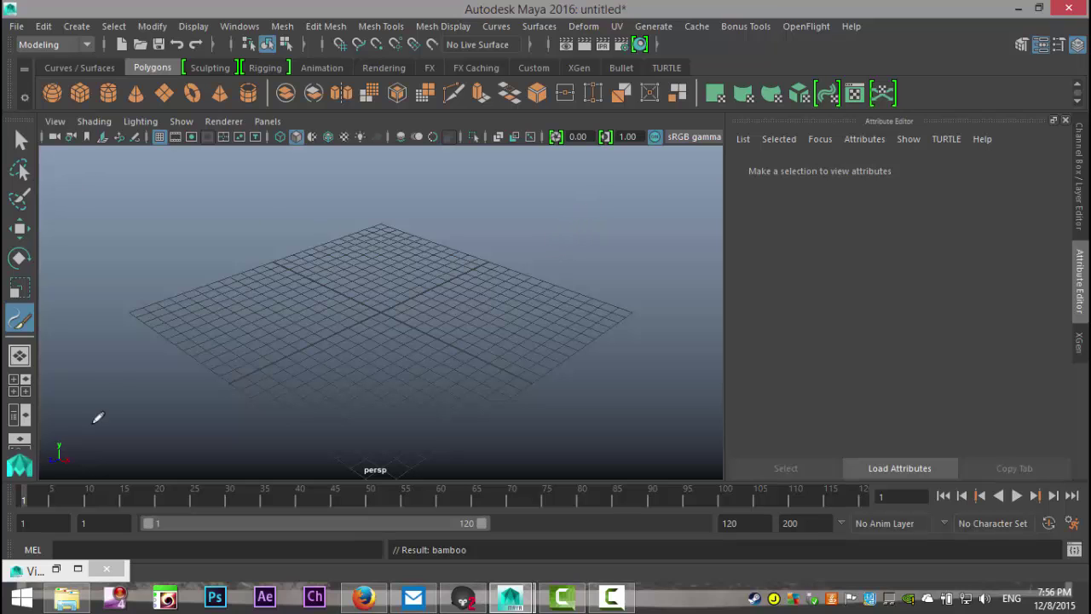
pyautogui.click(19, 385)
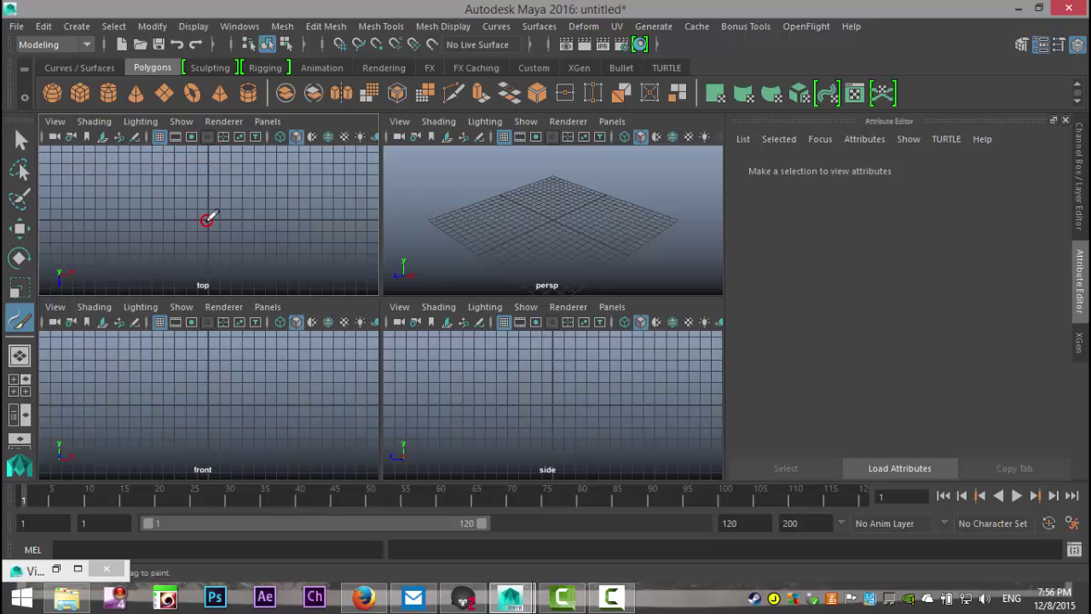
pyautogui.moveTo(209, 217); pyautogui.dragTo(232, 219)
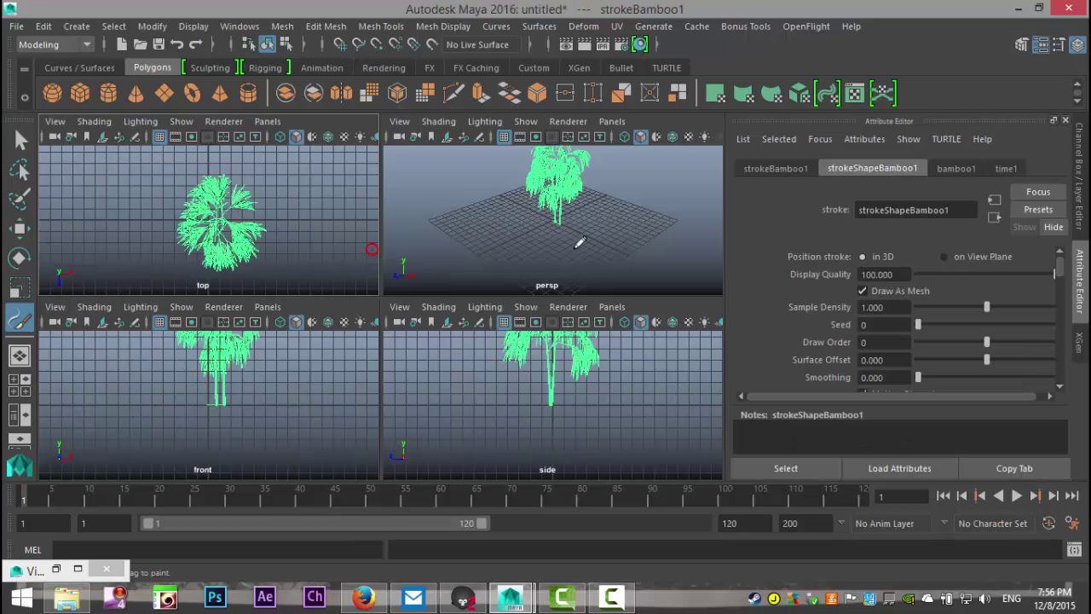
pyautogui.press('space')
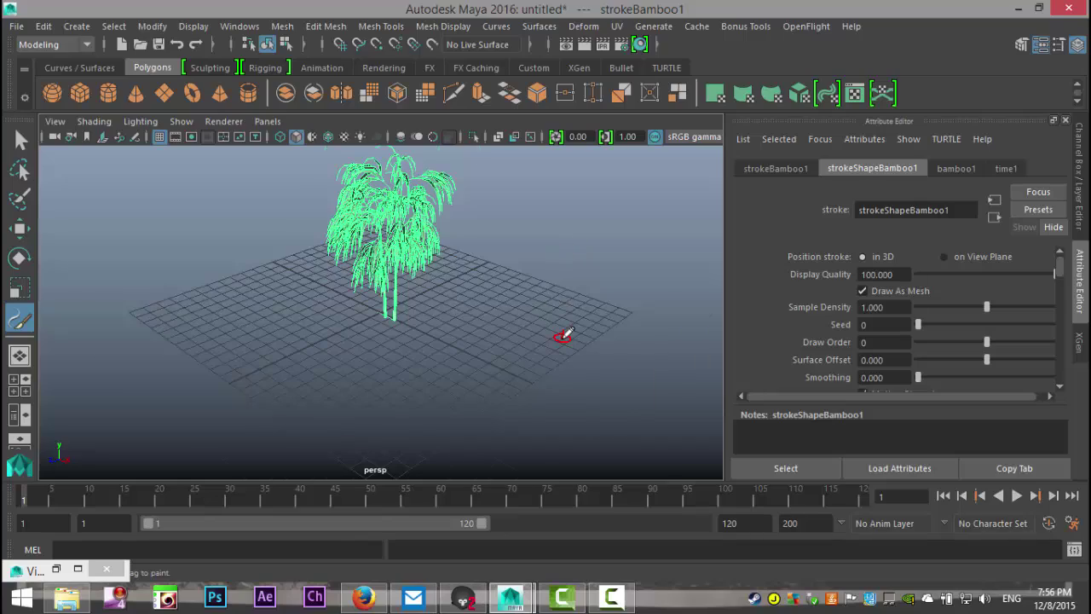
pyautogui.scroll(3, 563, 332)
pyautogui.scroll(5, 460, 332)
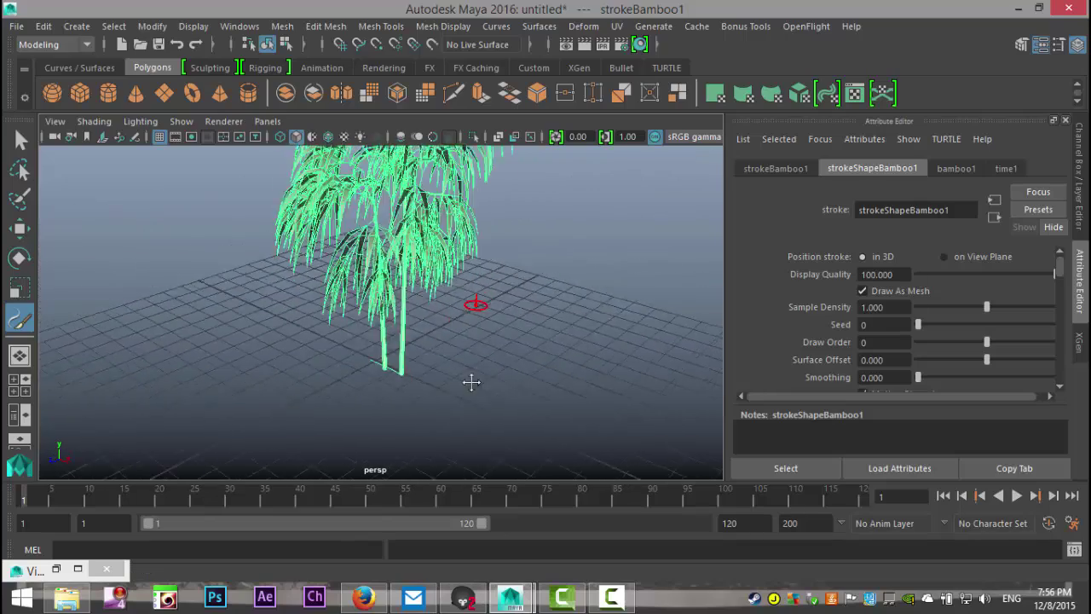
pyautogui.scroll(-4, 475, 409)
pyautogui.keyDown('alt'); pyautogui.moveTo(486, 398); pyautogui.dragTo(443, 384); pyautogui.keyUp('alt')
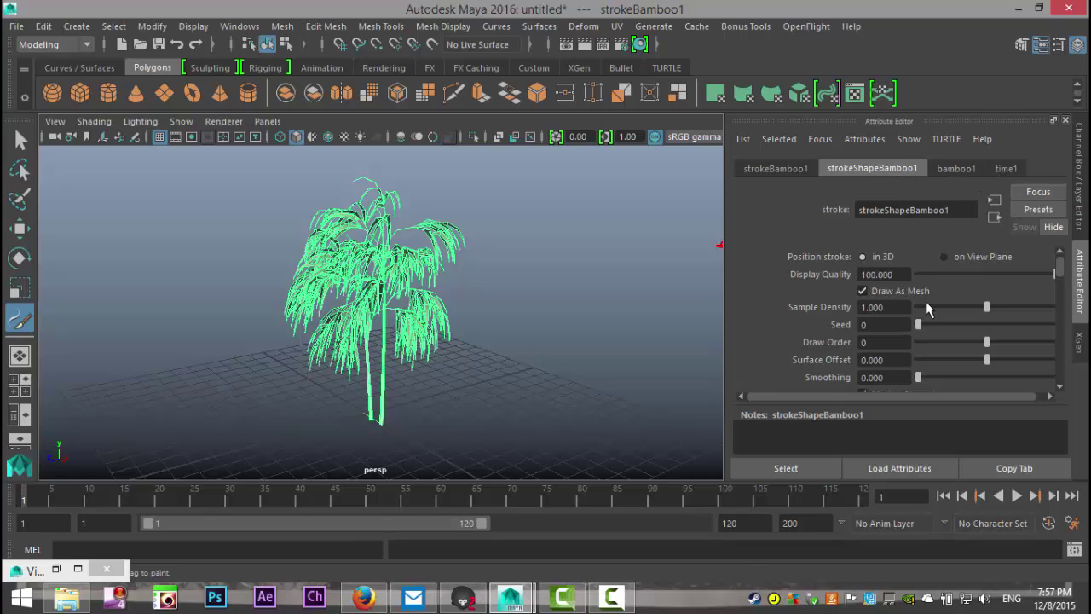
pyautogui.click(768, 169)
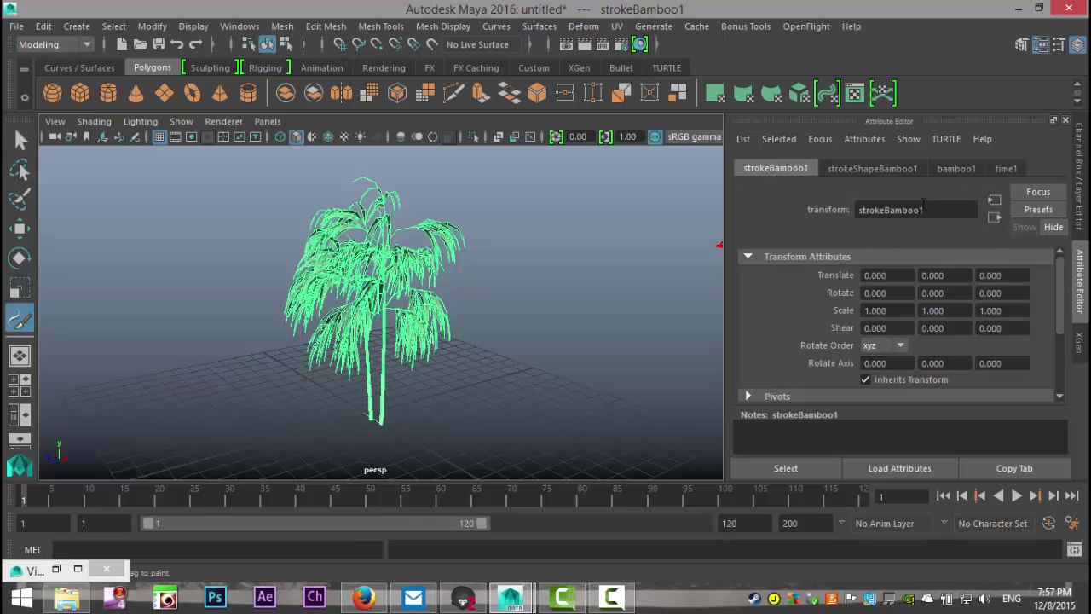
pyautogui.click(870, 168)
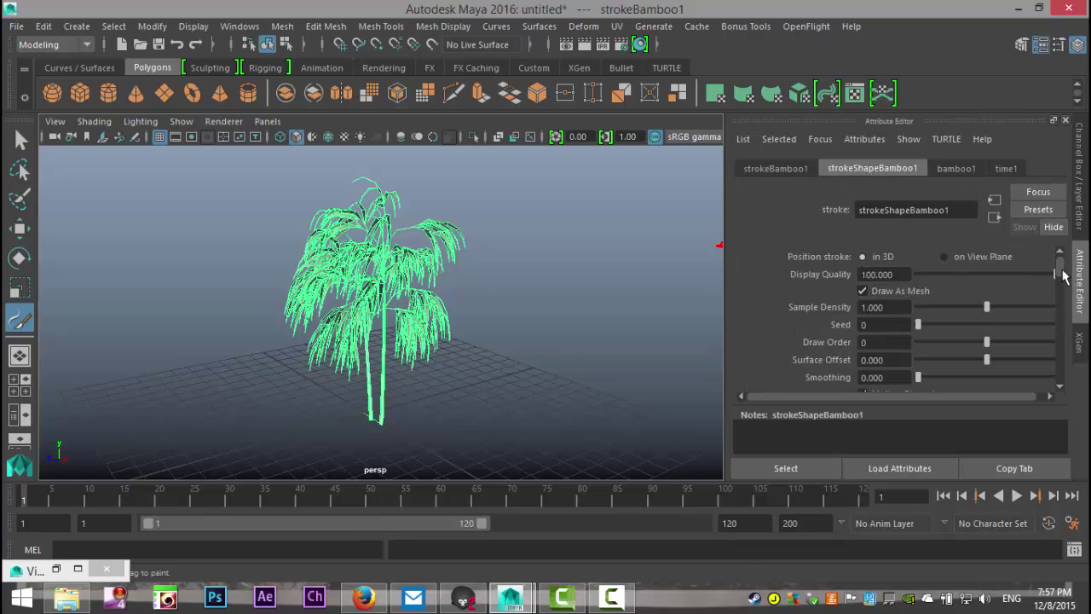
# - Raise the bamboo1 brush's Global Scale to 5.084 and its Brush Width to 0.272
pyautogui.click(953, 169)
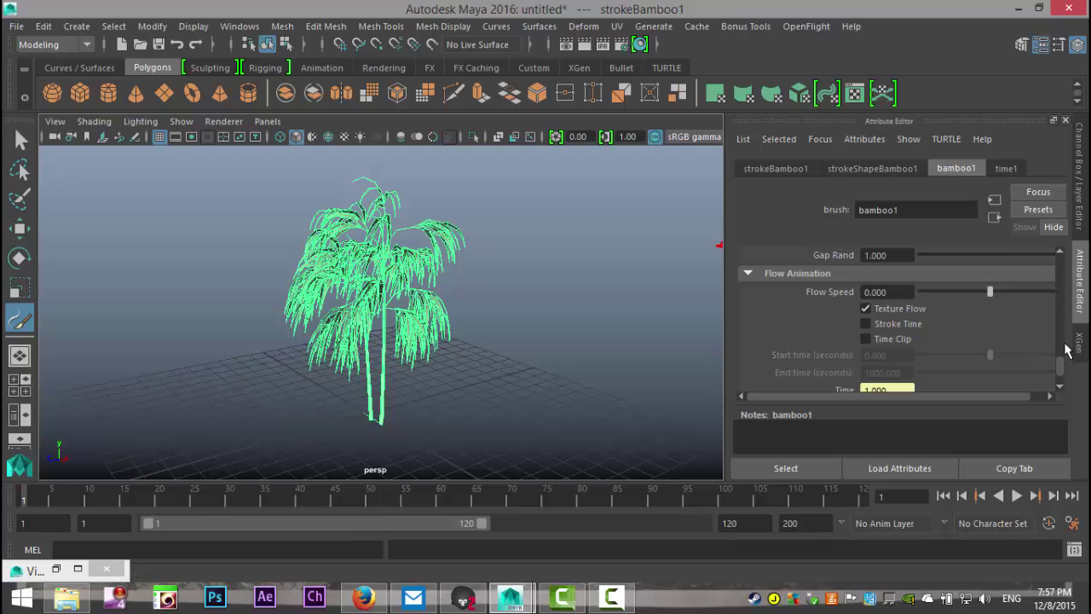
pyautogui.moveTo(1062, 375); pyautogui.dragTo(1060, 260)
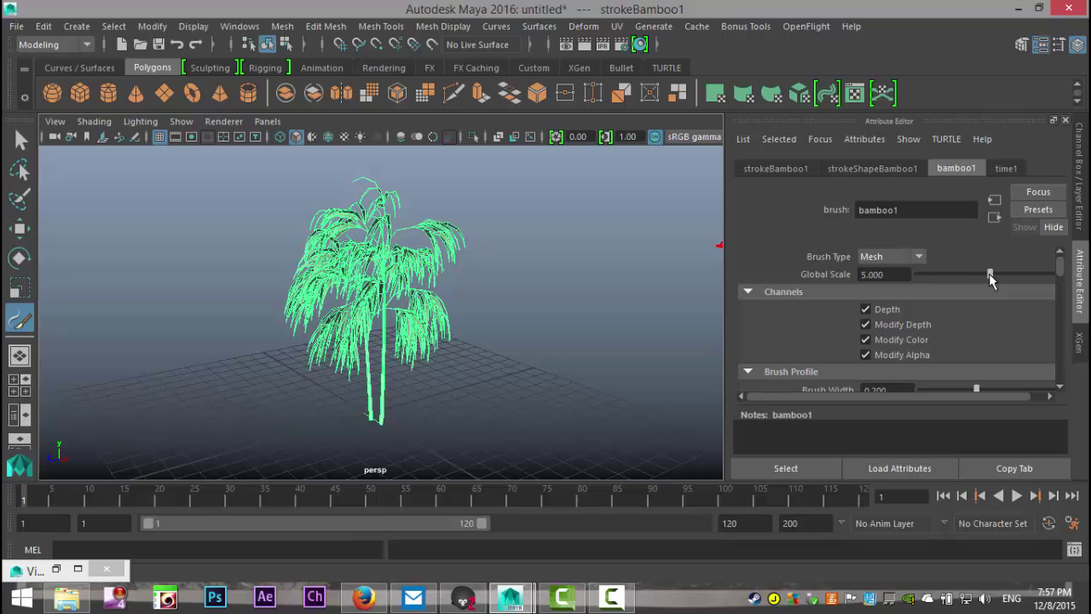
pyautogui.moveTo(989, 275)
pyautogui.mouseDown()
pyautogui.moveTo(1031, 279)
pyautogui.moveTo(970, 281)
pyautogui.moveTo(1010, 280)
pyautogui.moveTo(970, 281)
pyautogui.moveTo(991, 288)
pyautogui.mouseUp()
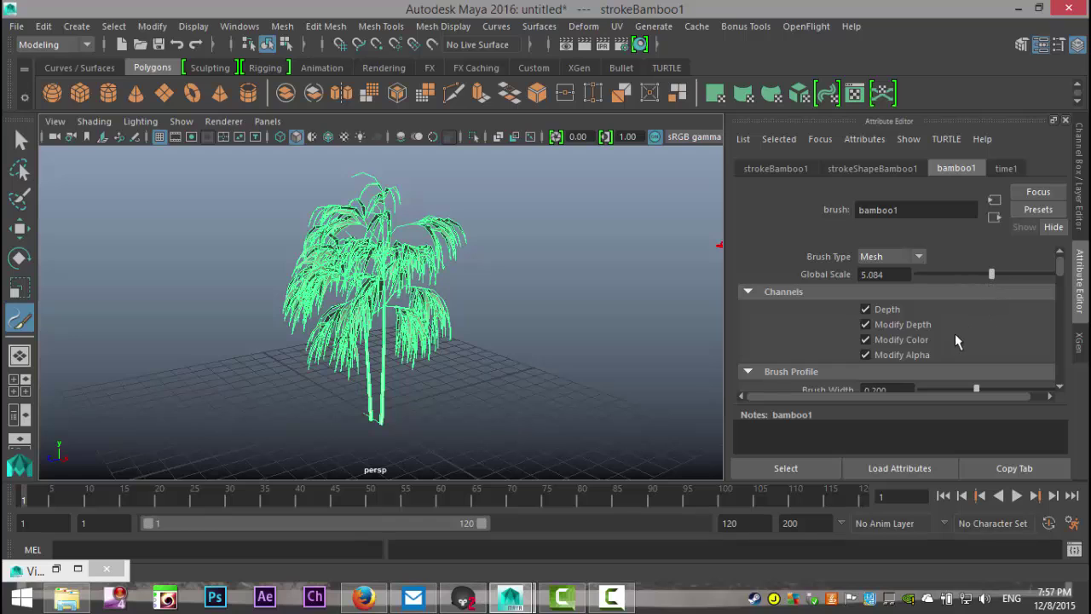
pyautogui.scroll(-3, 946, 319)
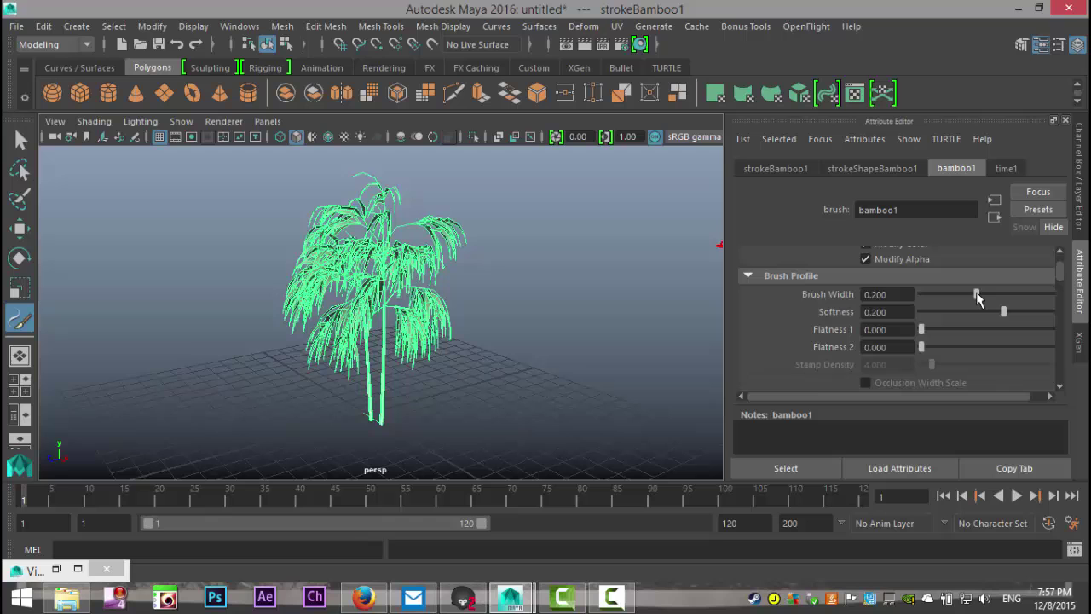
pyautogui.moveTo(977, 293)
pyautogui.mouseDown()
pyautogui.moveTo(1036, 298)
pyautogui.moveTo(924, 300)
pyautogui.moveTo(999, 306)
pyautogui.mouseUp()
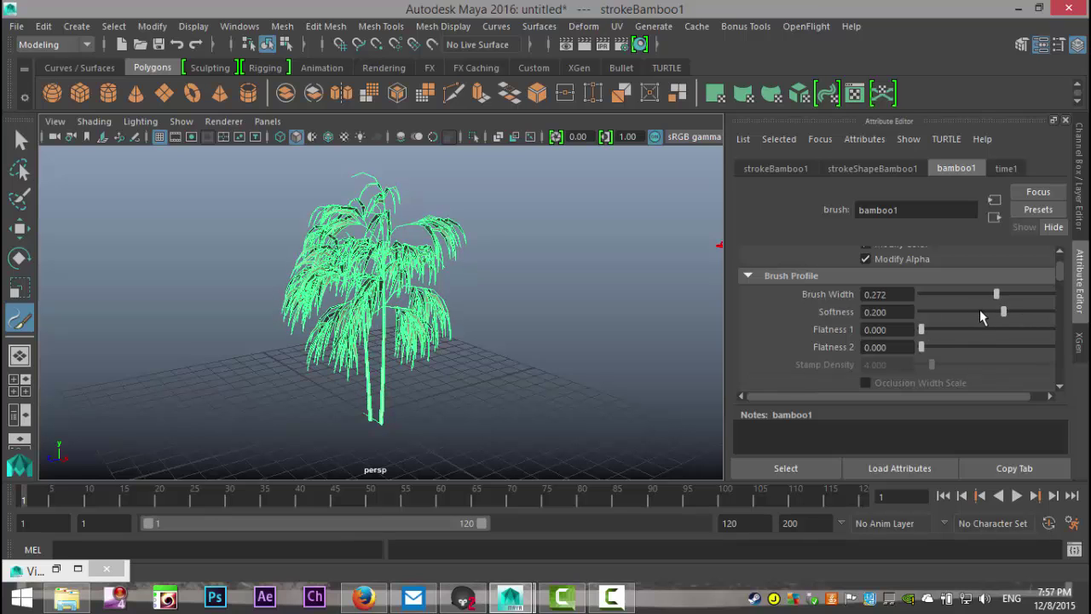
# - Give the bamboo leaves a slight twist and scroll down to the Tubes > Creation settings
pyautogui.scroll(-3, 971, 338)
pyautogui.scroll(-3, 976, 340)
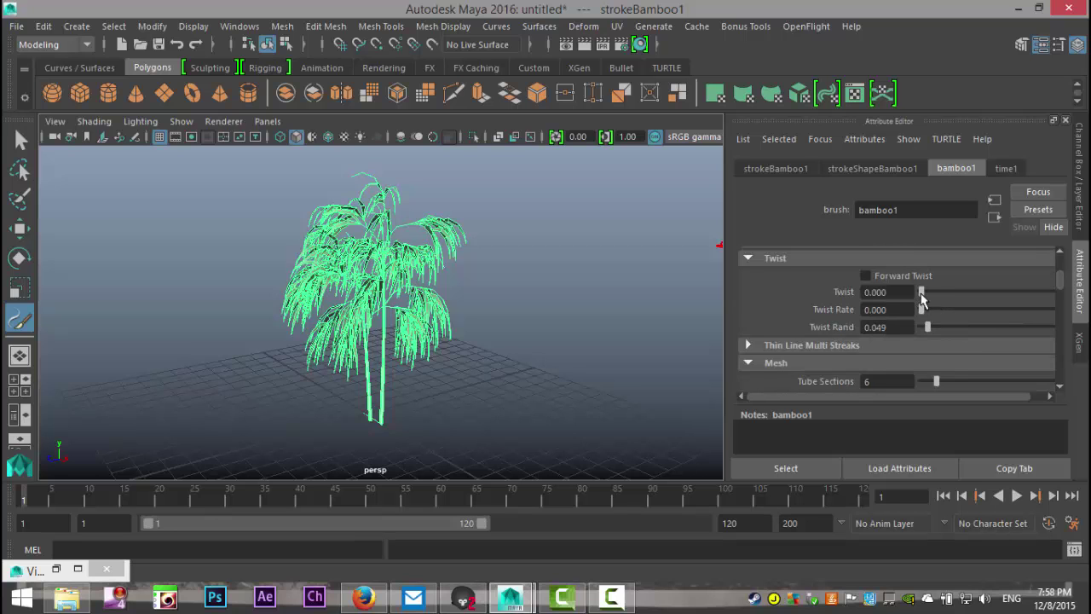
pyautogui.moveTo(921, 296)
pyautogui.mouseDown()
pyautogui.moveTo(968, 297)
pyautogui.moveTo(915, 305)
pyautogui.mouseUp()
pyautogui.scroll(-2, 1000, 318)
pyautogui.scroll(-4, 999, 319)
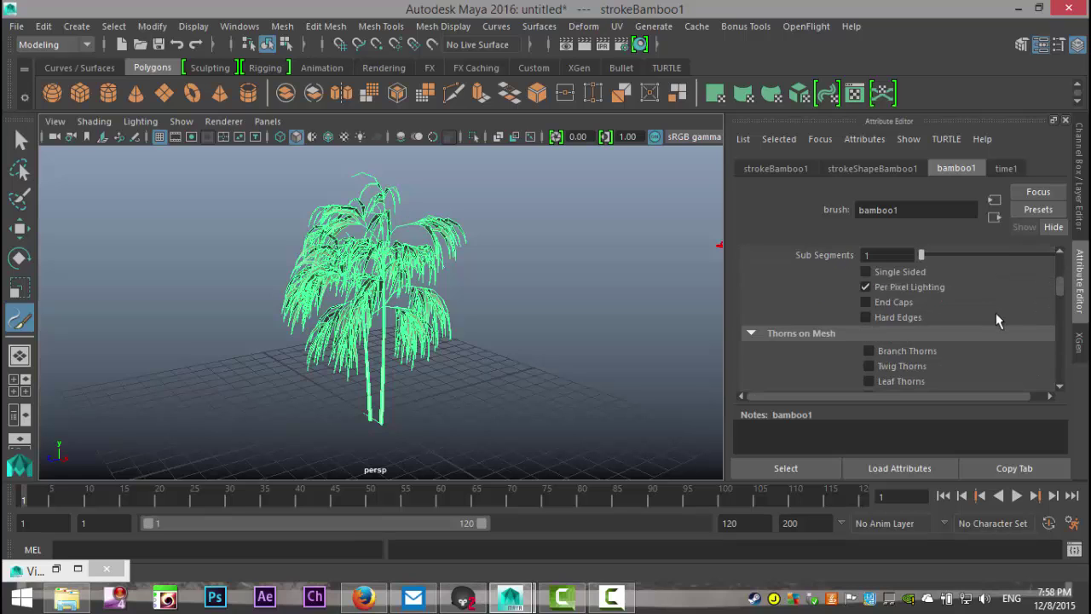
pyautogui.scroll(-2, 996, 312)
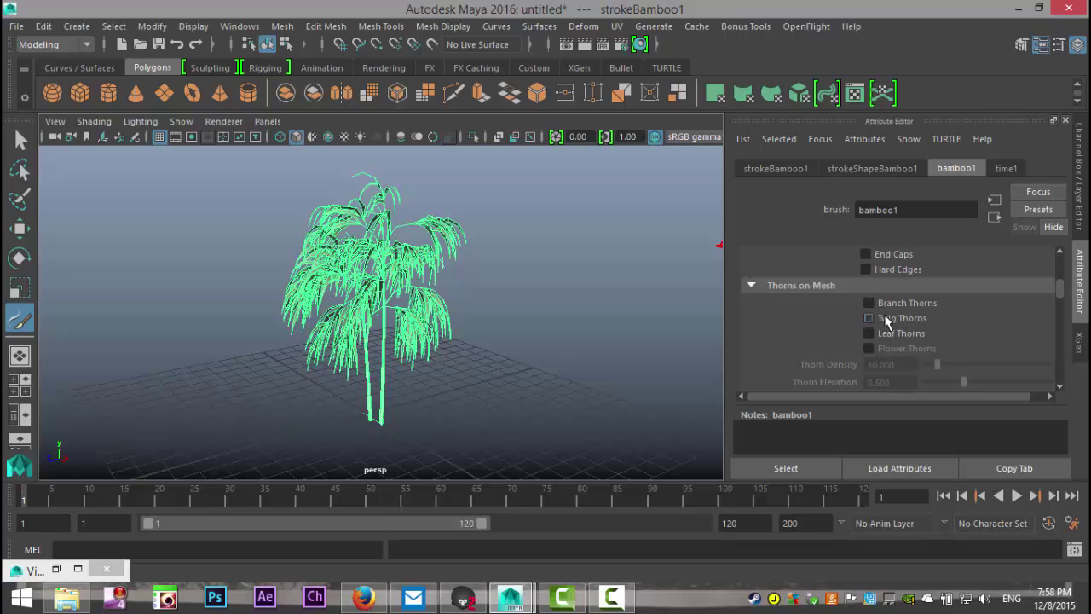
pyautogui.scroll(-2, 972, 334)
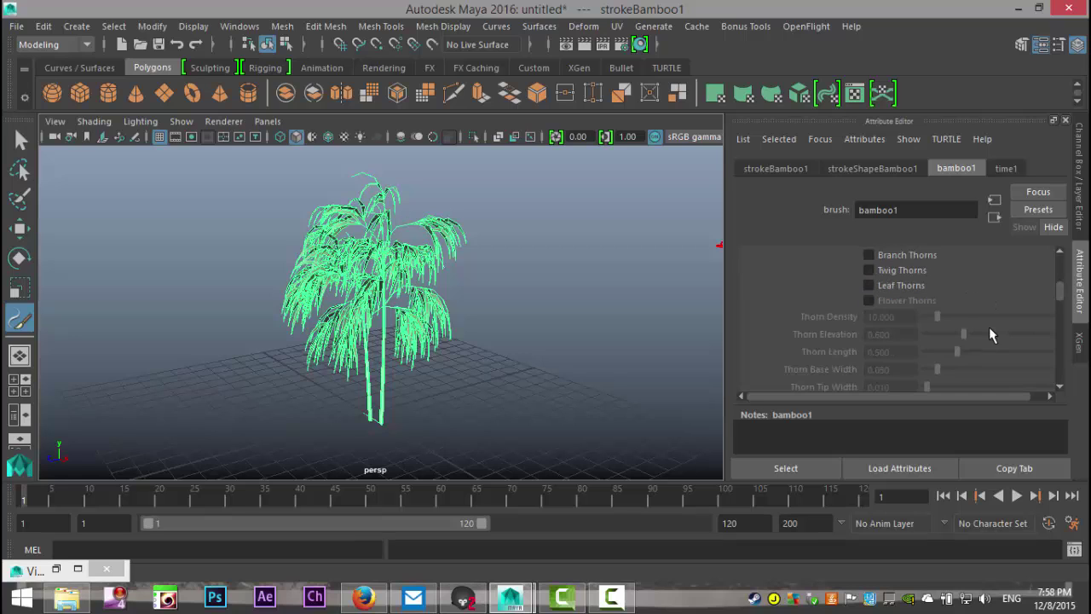
pyautogui.scroll(-6, 972, 335)
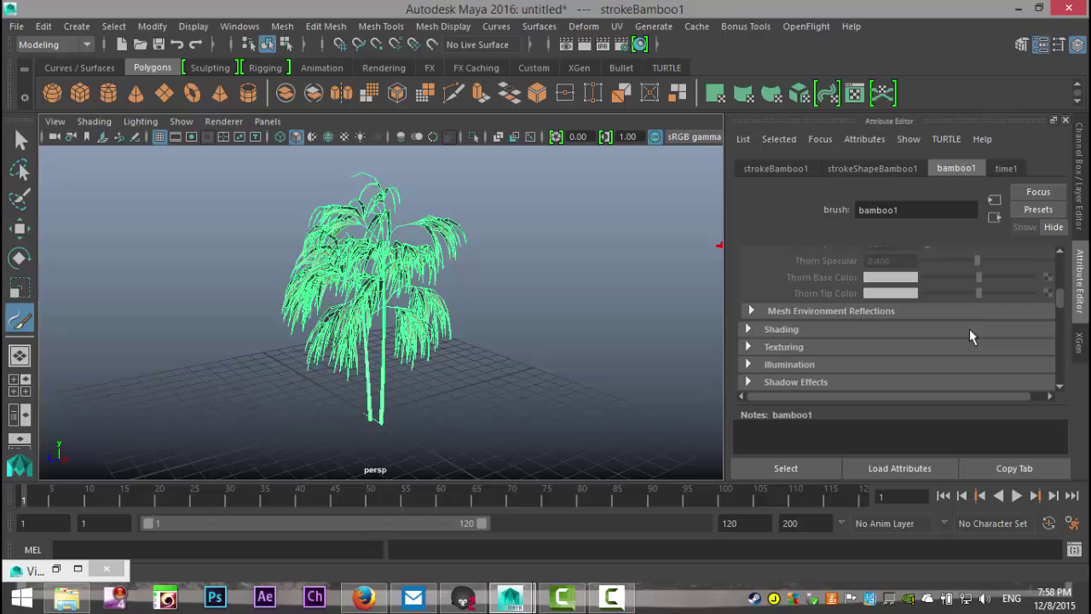
pyautogui.scroll(-2, 969, 329)
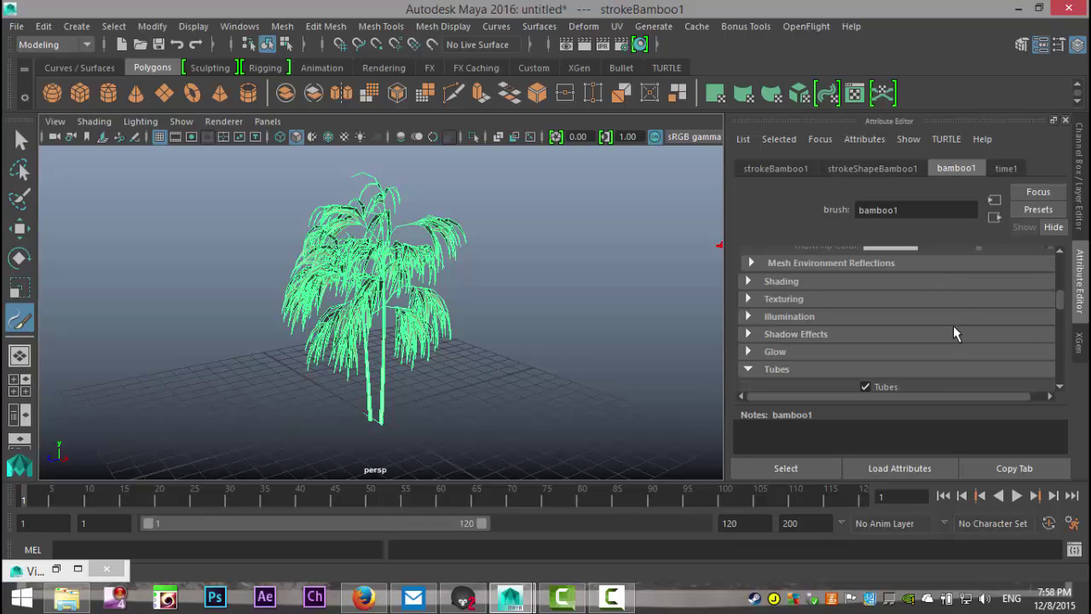
pyautogui.scroll(-4, 953, 327)
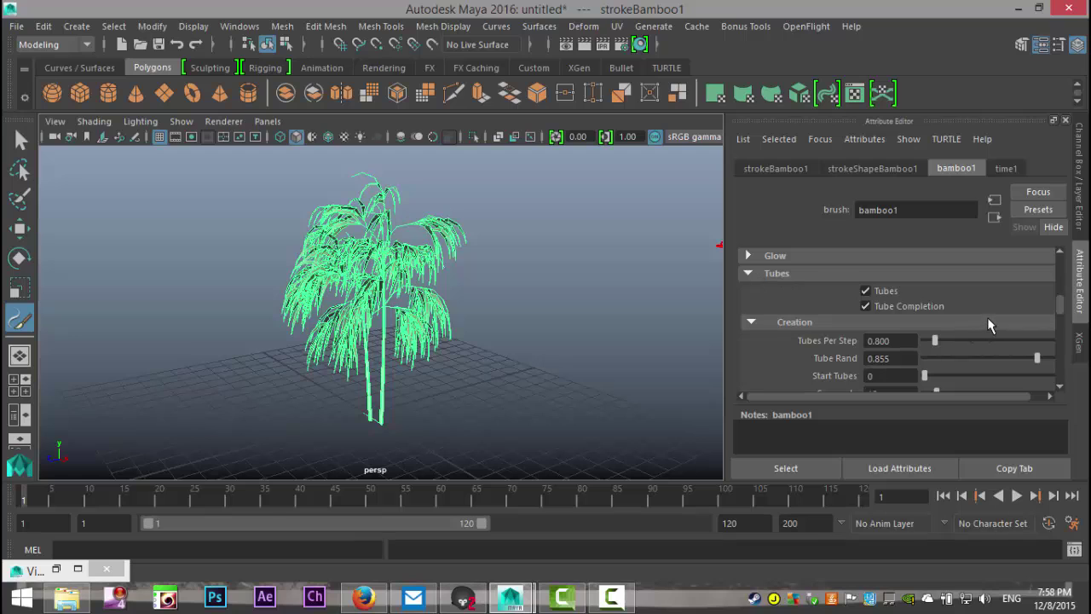
# - Set Tubes Per Step to 1.595 and Length Min to 1.779
pyautogui.scroll(-2, 988, 325)
pyautogui.moveTo(935, 293)
pyautogui.mouseDown()
pyautogui.moveTo(1067, 316)
pyautogui.moveTo(944, 302)
pyautogui.mouseUp()
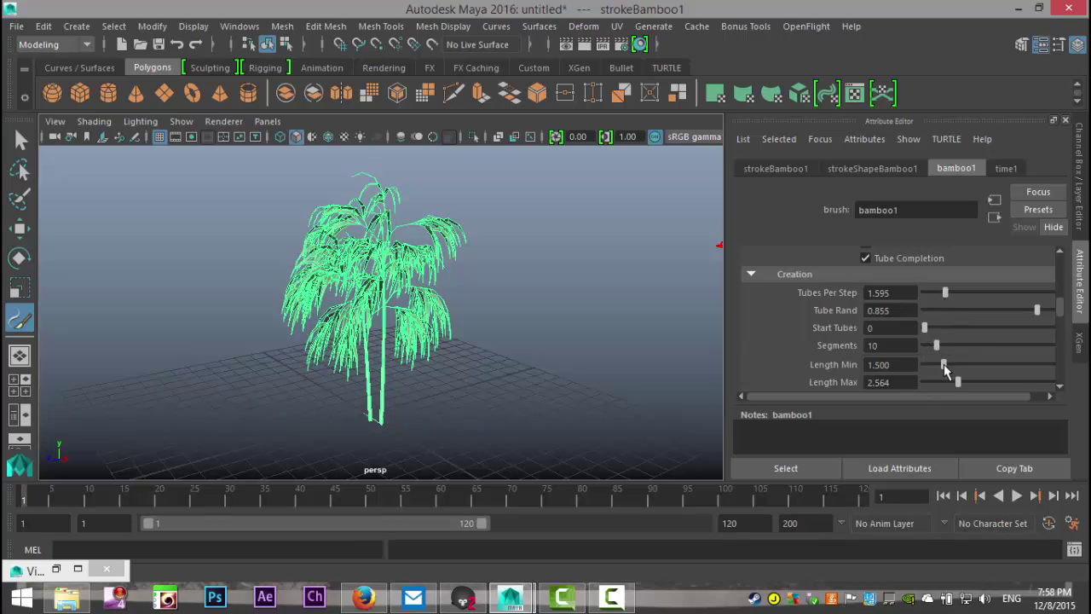
pyautogui.moveTo(943, 364)
pyautogui.mouseDown()
pyautogui.moveTo(980, 367)
pyautogui.moveTo(933, 368)
pyautogui.moveTo(949, 371)
pyautogui.mouseUp()
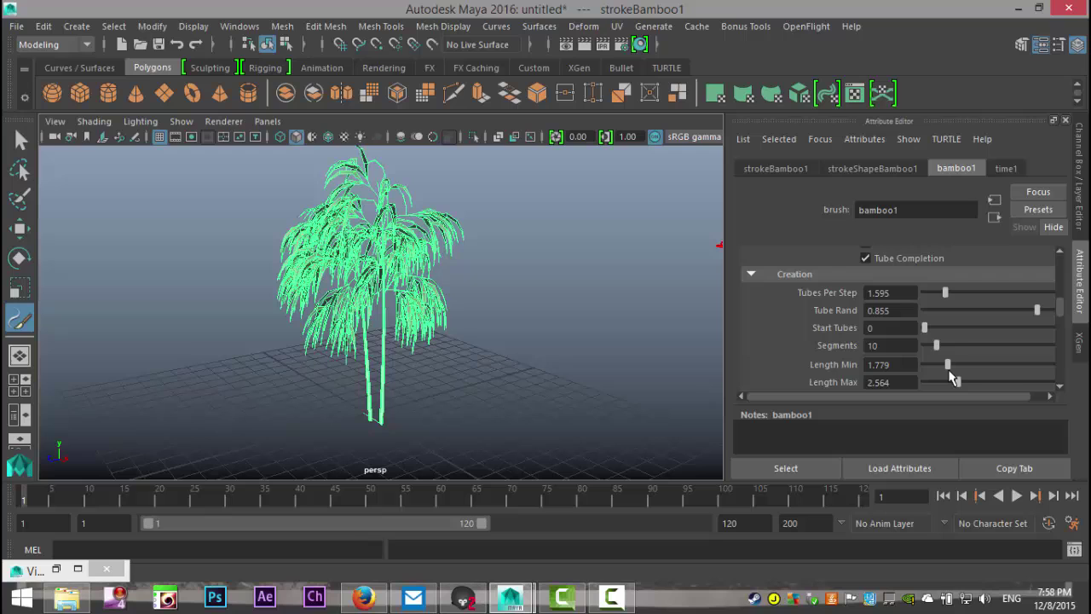
# - Scroll down to the Behavior settings group and collapse it
pyautogui.scroll(-3, 934, 375)
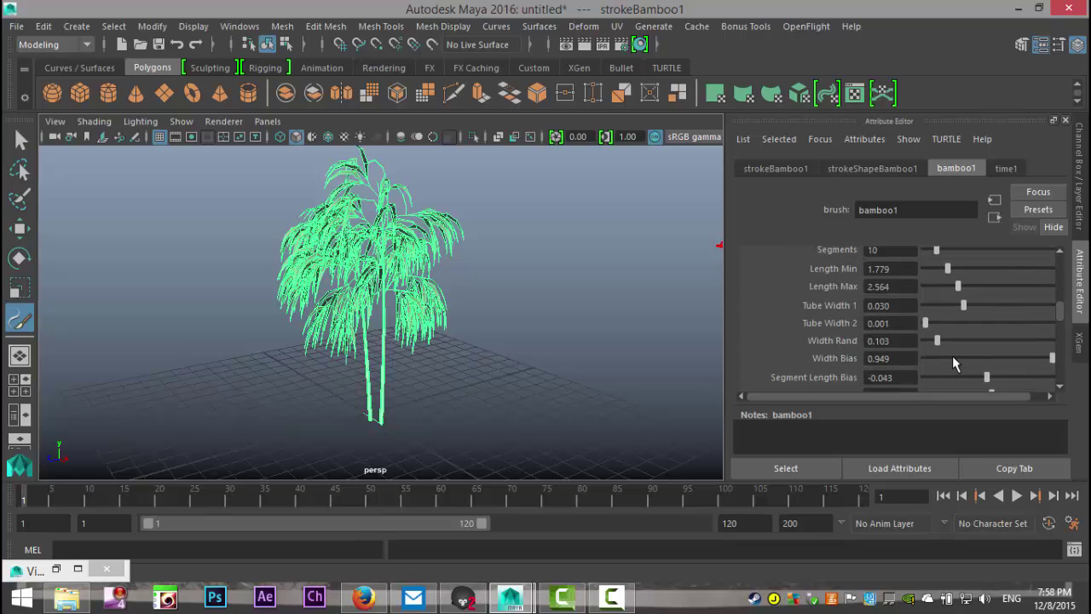
pyautogui.scroll(-3, 955, 354)
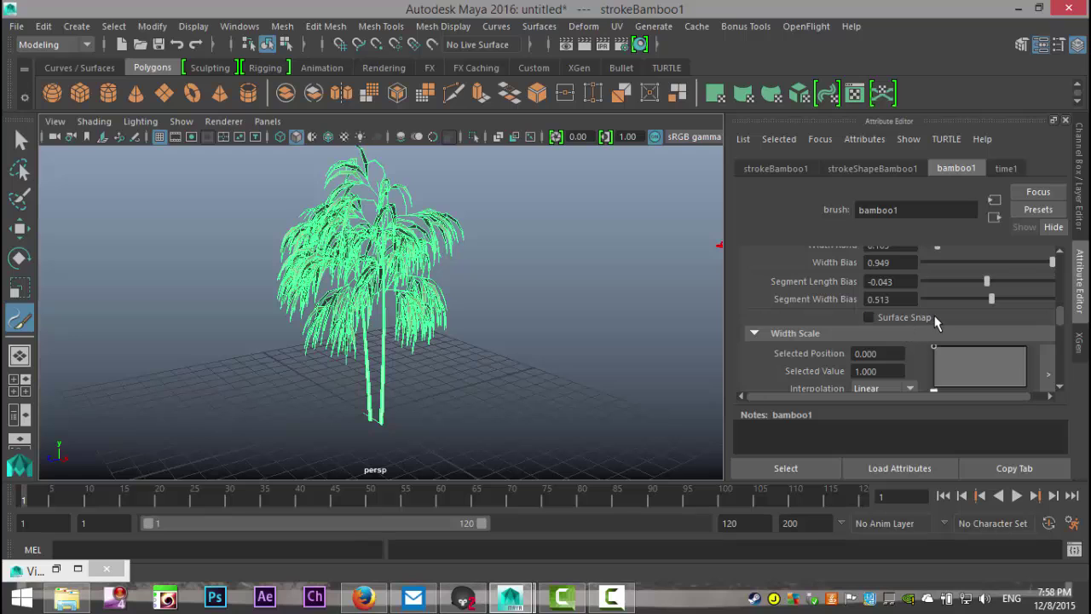
pyautogui.scroll(-9, 929, 321)
pyautogui.scroll(-3, 935, 320)
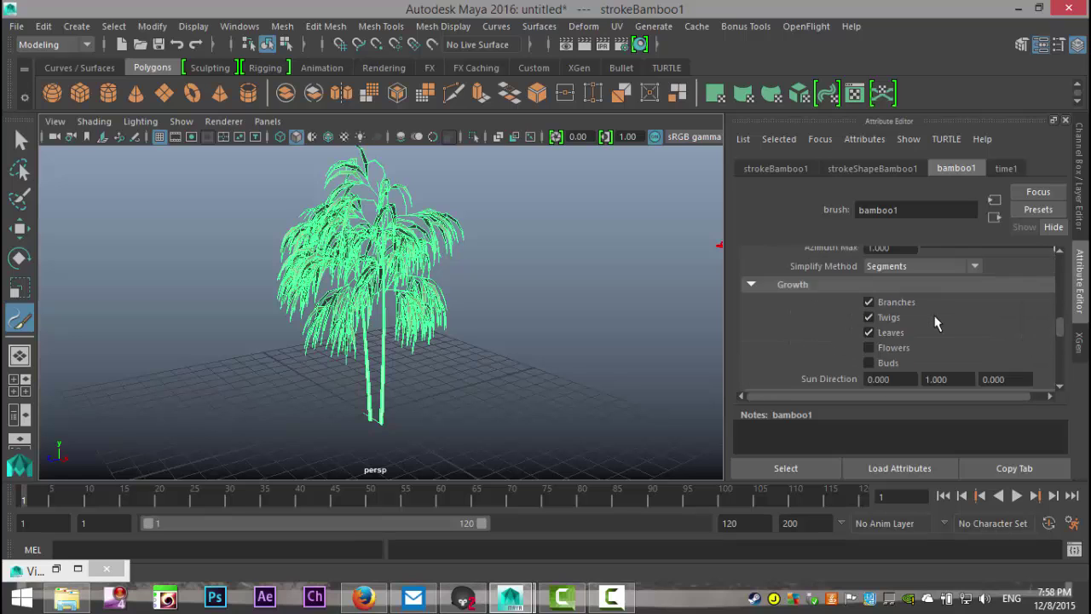
pyautogui.scroll(-1, 950, 318)
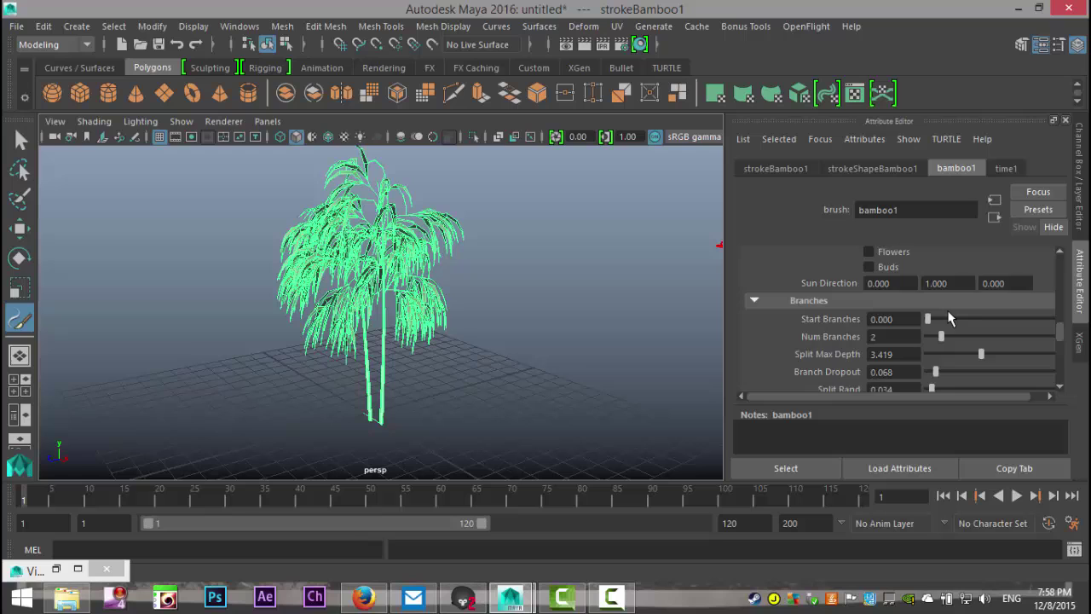
pyautogui.scroll(-8, 950, 318)
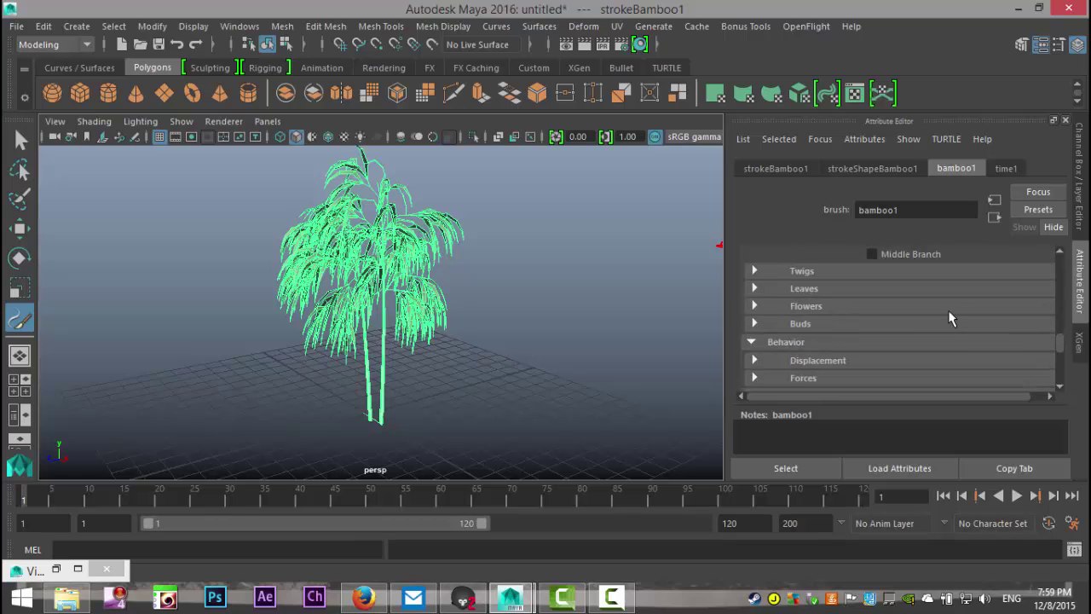
pyautogui.click(751, 344)
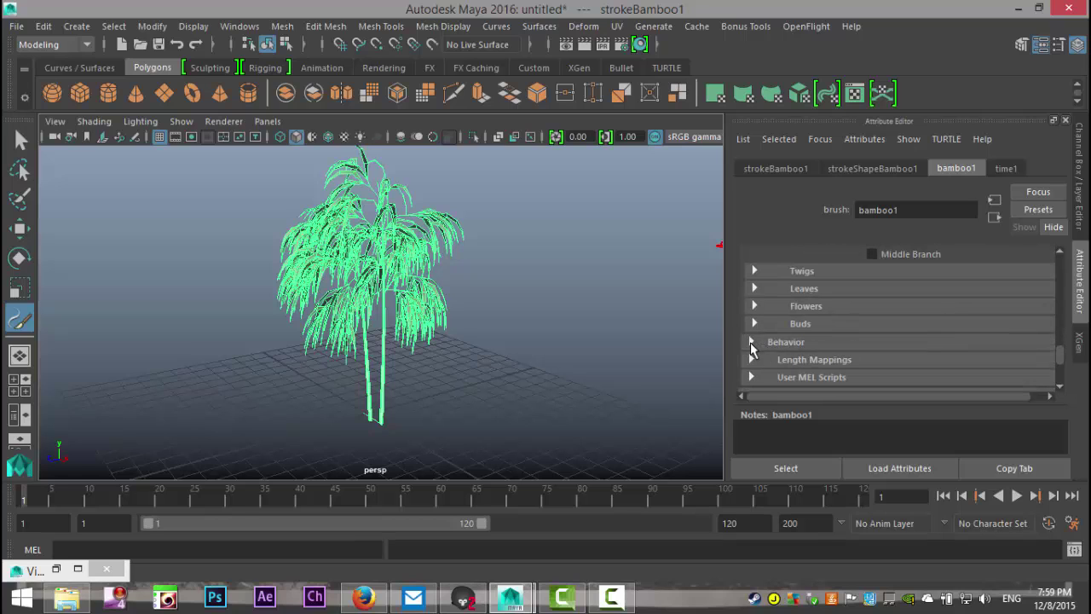
# - Set the bamboo1 Turbulence Type to Tree Wind and extend the animation end to frame 2500
pyautogui.click(752, 344)
pyautogui.scroll(-2, 919, 343)
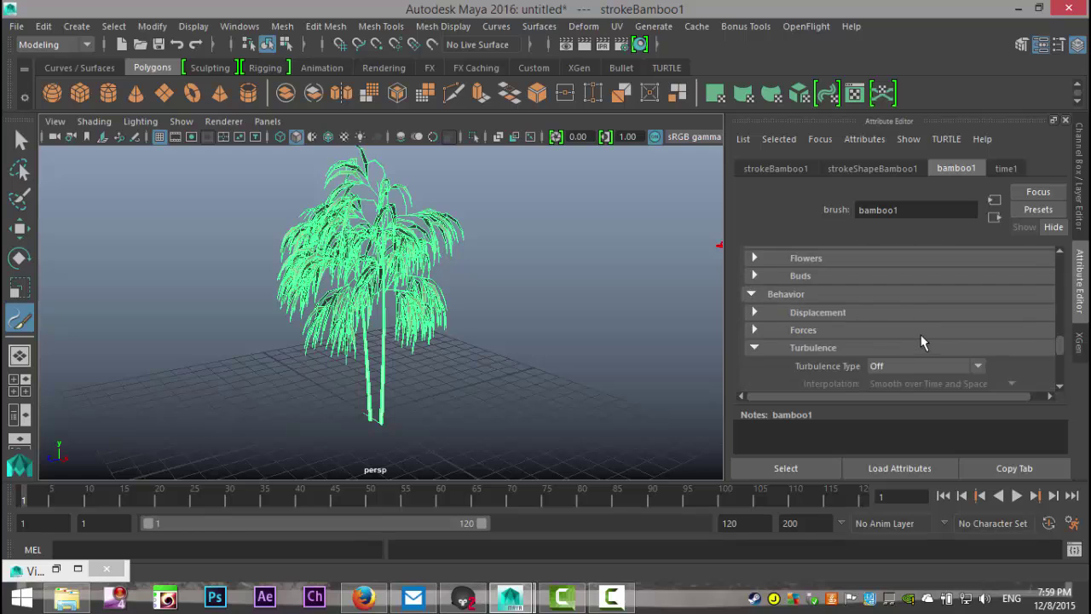
pyautogui.scroll(-2, 923, 341)
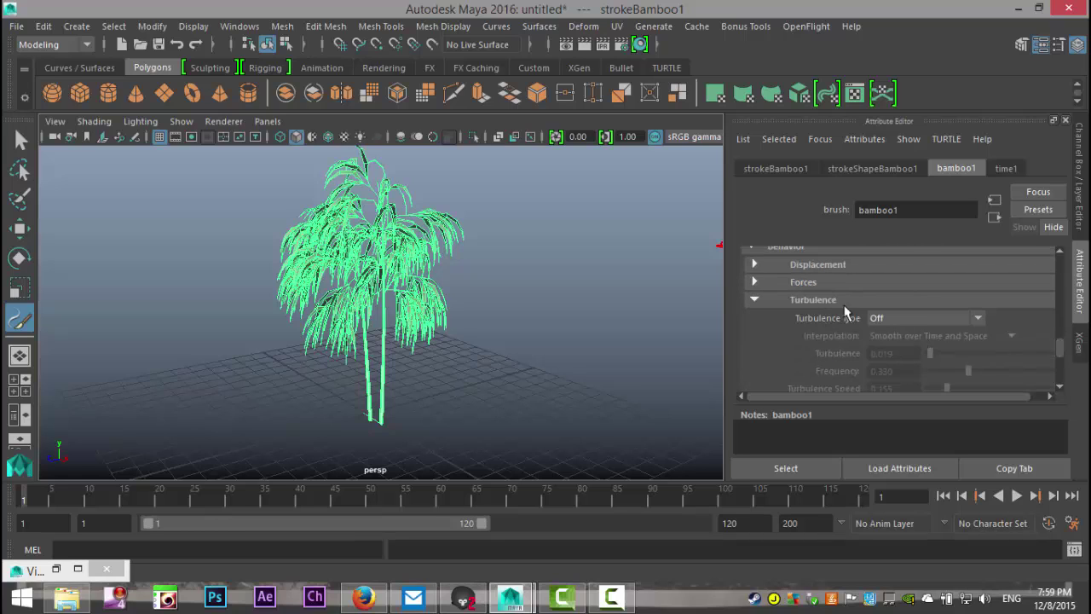
pyautogui.click(912, 318)
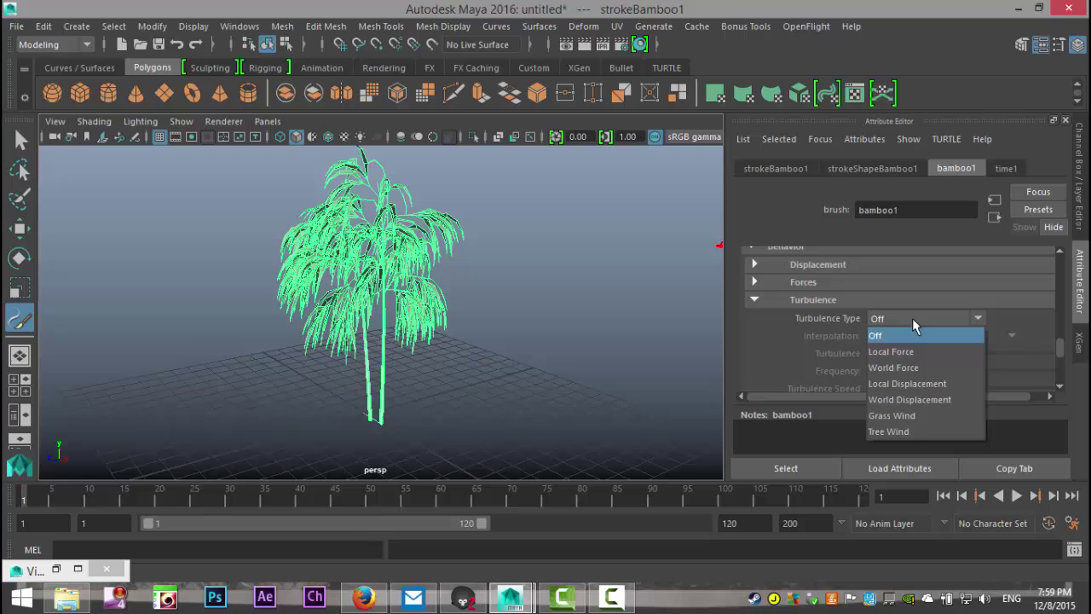
pyautogui.click(911, 430)
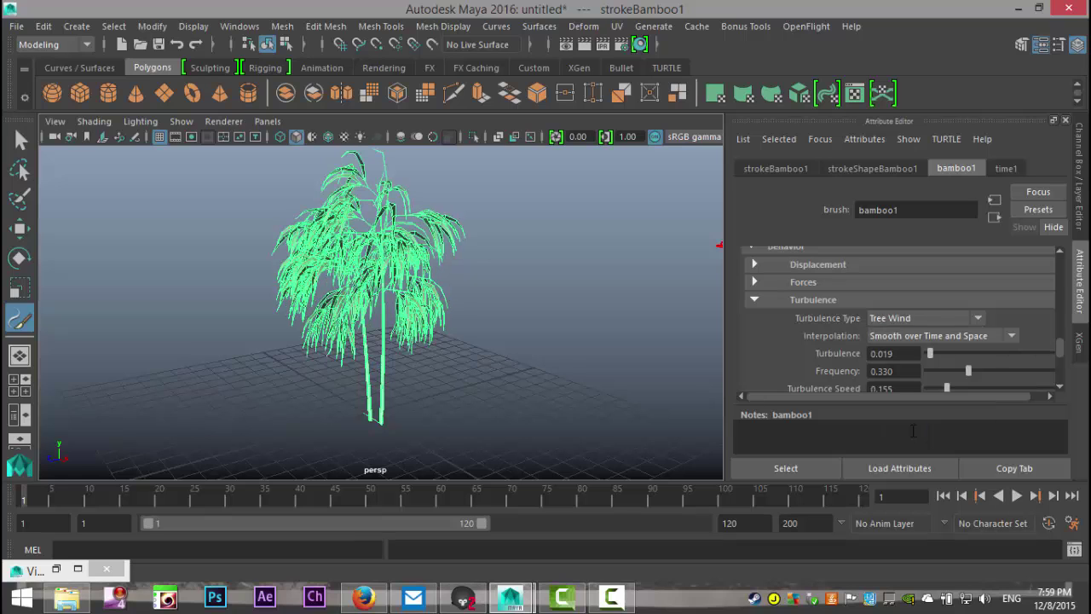
pyautogui.doubleClick(763, 523)
pyautogui.doubleClick(797, 523)
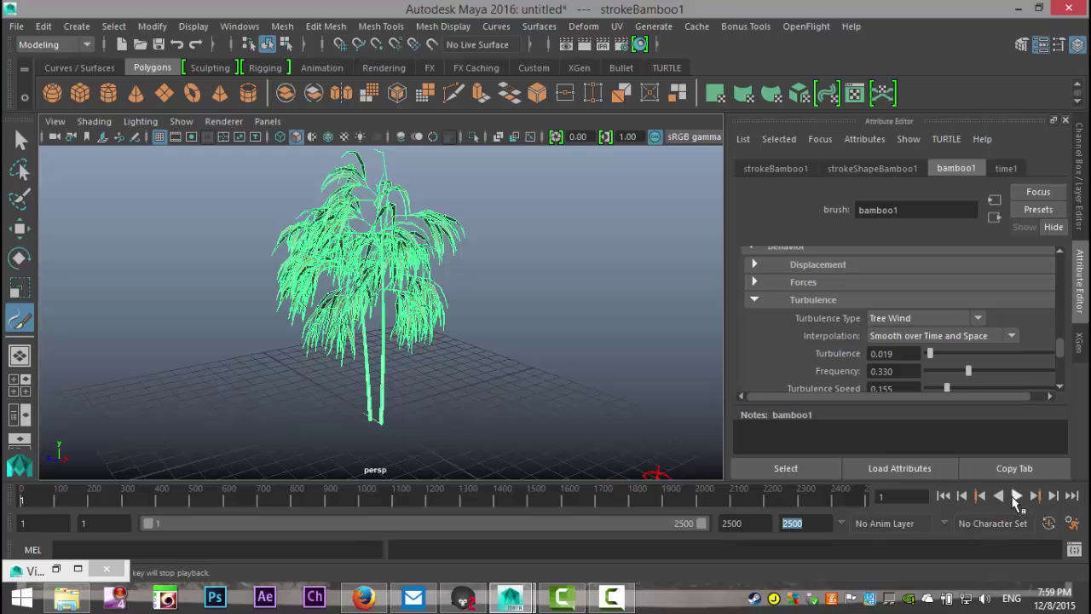
# - Play the animation and set Turbulence 0.013, Frequency 0.006 and Turbulence Speed 0.058
pyautogui.click(1016, 495)
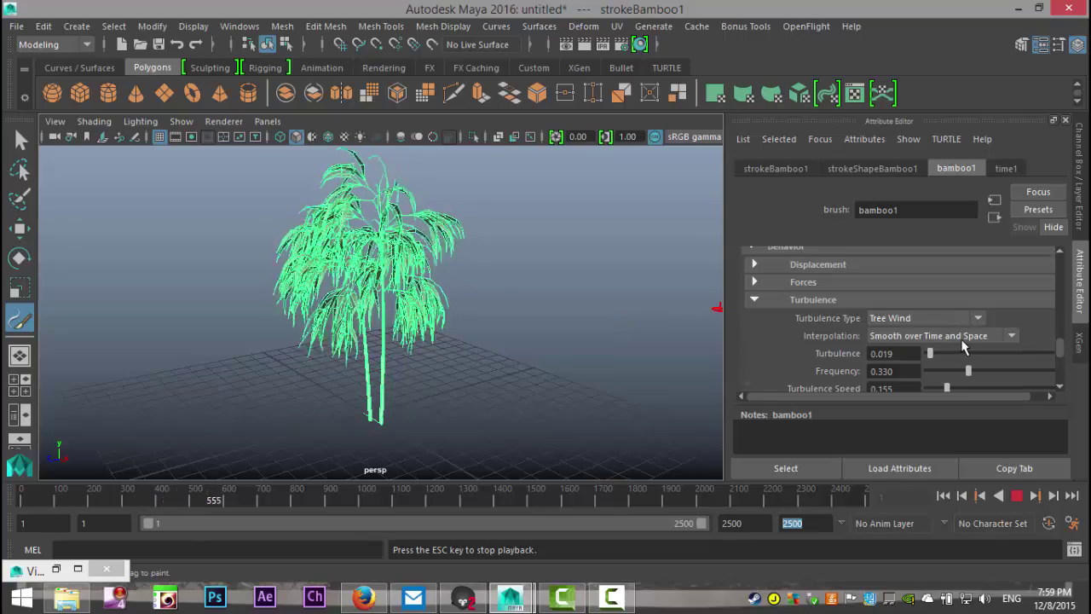
pyautogui.scroll(-3, 963, 345)
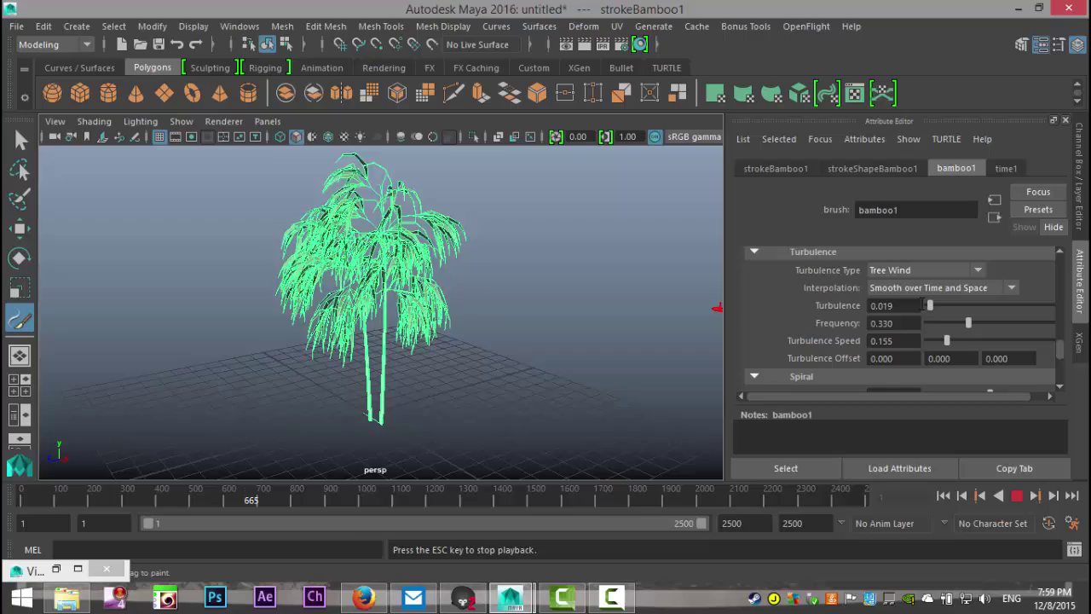
pyautogui.moveTo(932, 314)
pyautogui.mouseDown()
pyautogui.moveTo(970, 316)
pyautogui.moveTo(929, 317)
pyautogui.mouseUp()
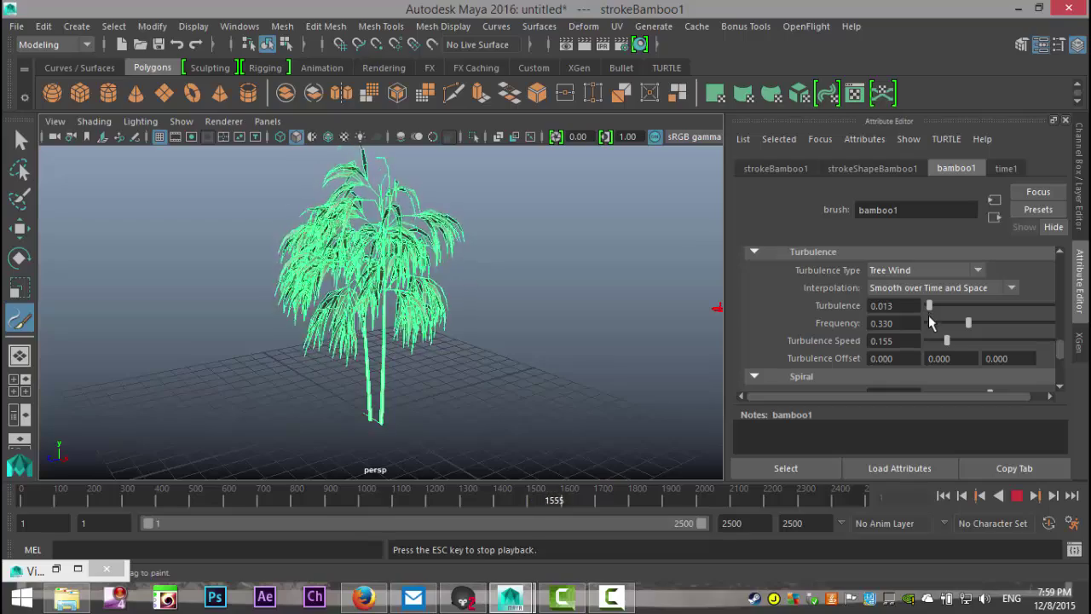
pyautogui.moveTo(968, 326); pyautogui.dragTo(1048, 334)
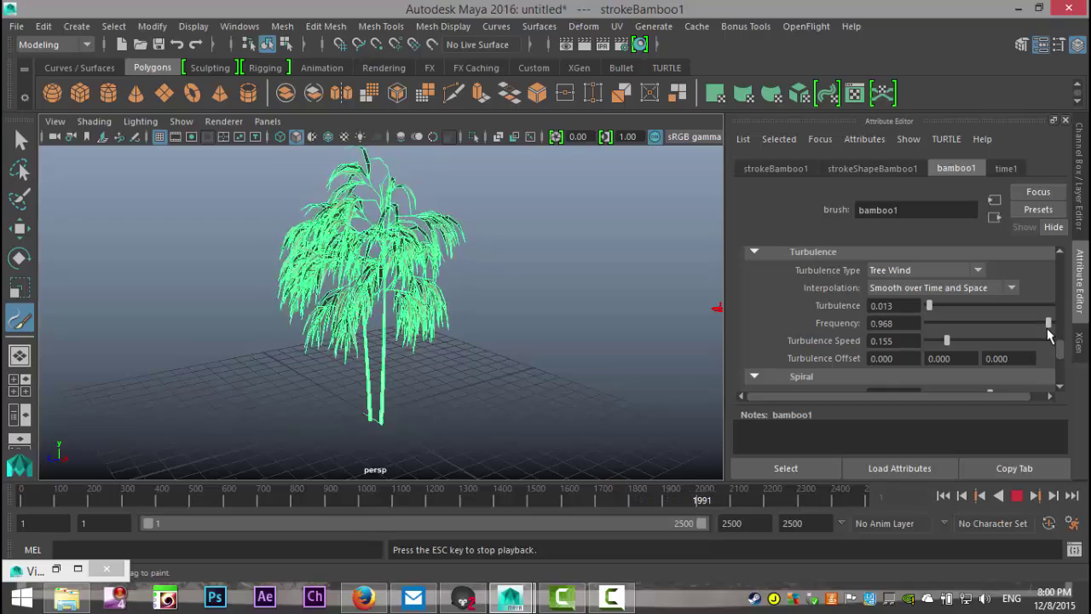
pyautogui.moveTo(1049, 332); pyautogui.dragTo(929, 338)
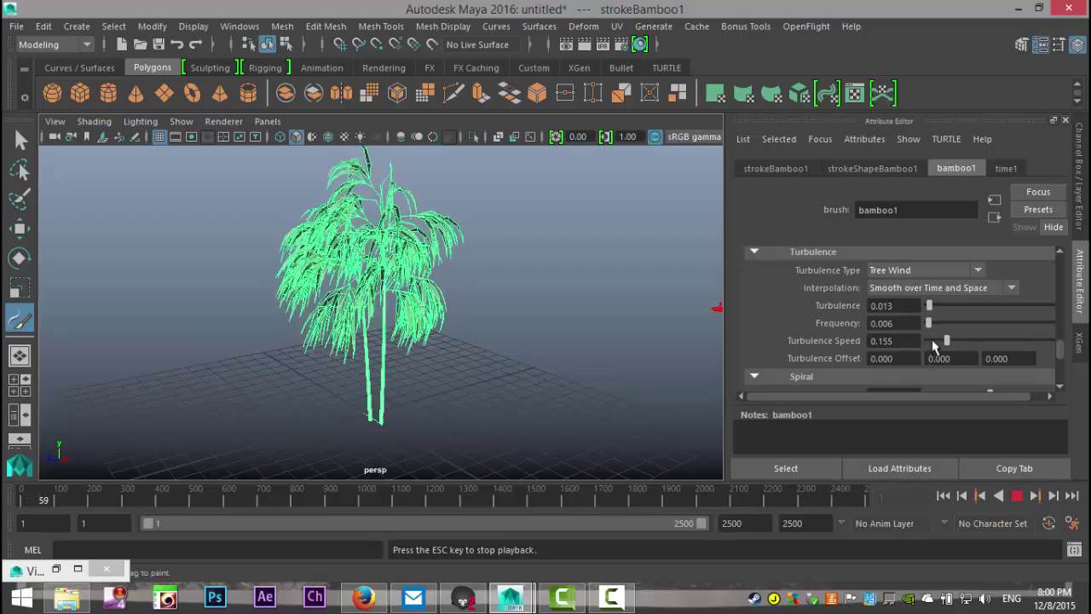
pyautogui.moveTo(944, 345); pyautogui.dragTo(935, 345)
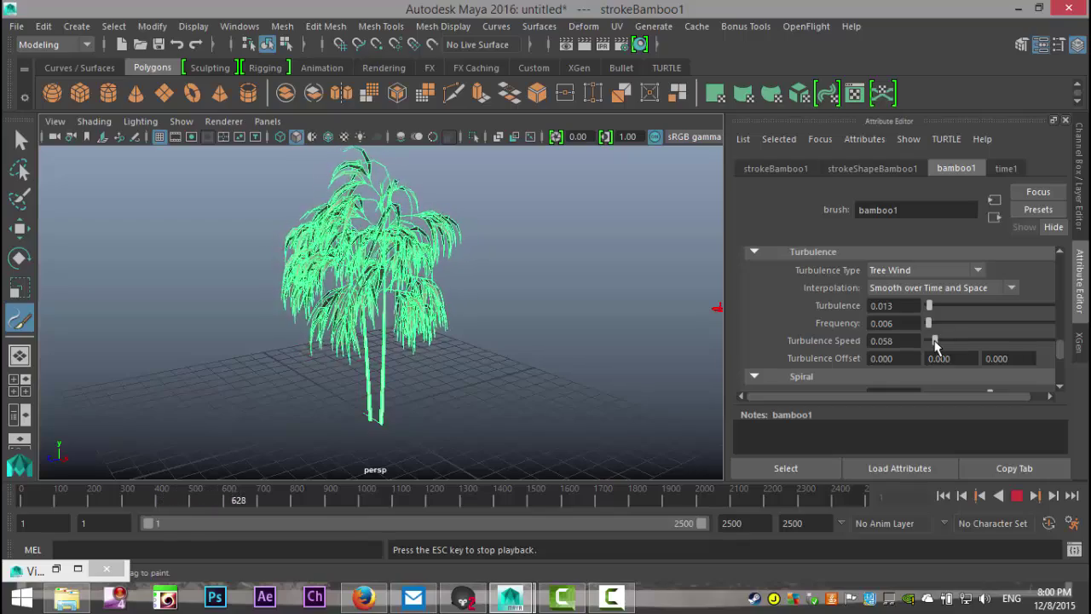
# - Set the bamboo brush's Bend value to 0
pyautogui.scroll(-3, 957, 334)
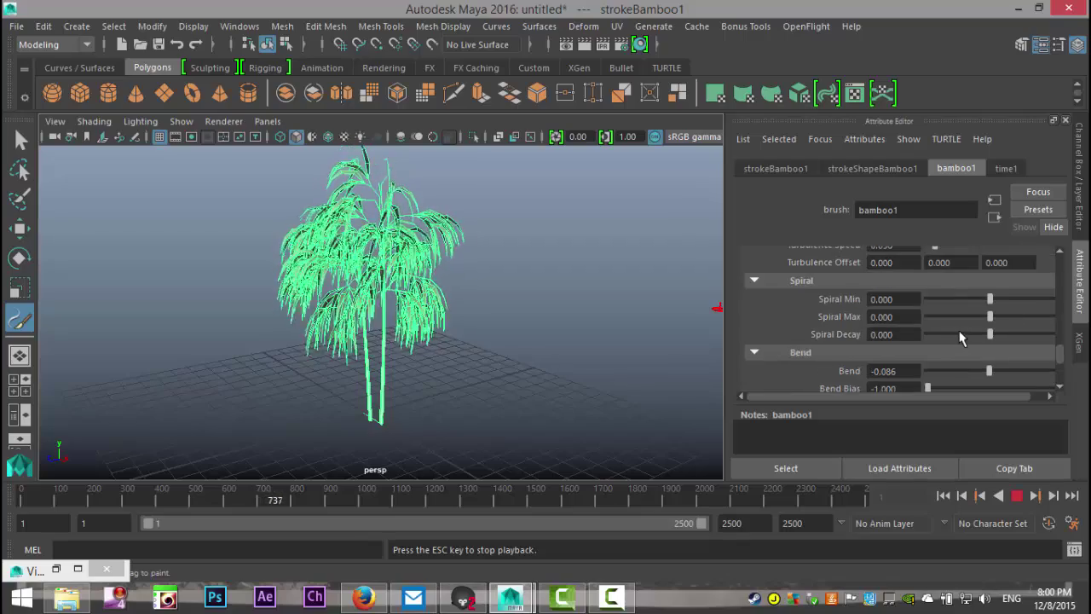
pyautogui.scroll(-2, 960, 339)
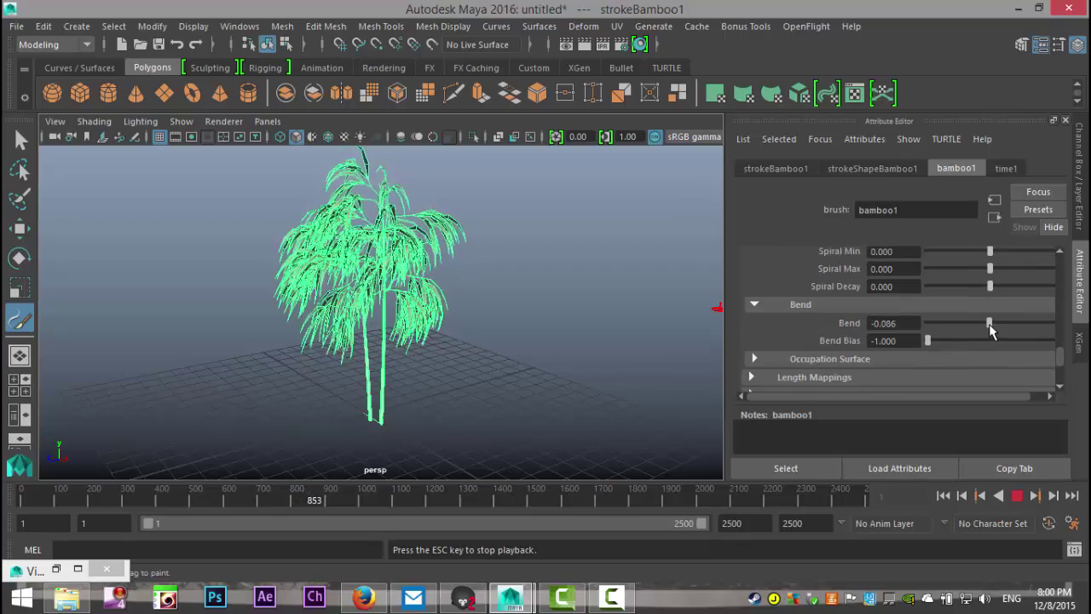
pyautogui.moveTo(989, 324)
pyautogui.mouseDown()
pyautogui.moveTo(1004, 329)
pyautogui.moveTo(988, 334)
pyautogui.mouseUp()
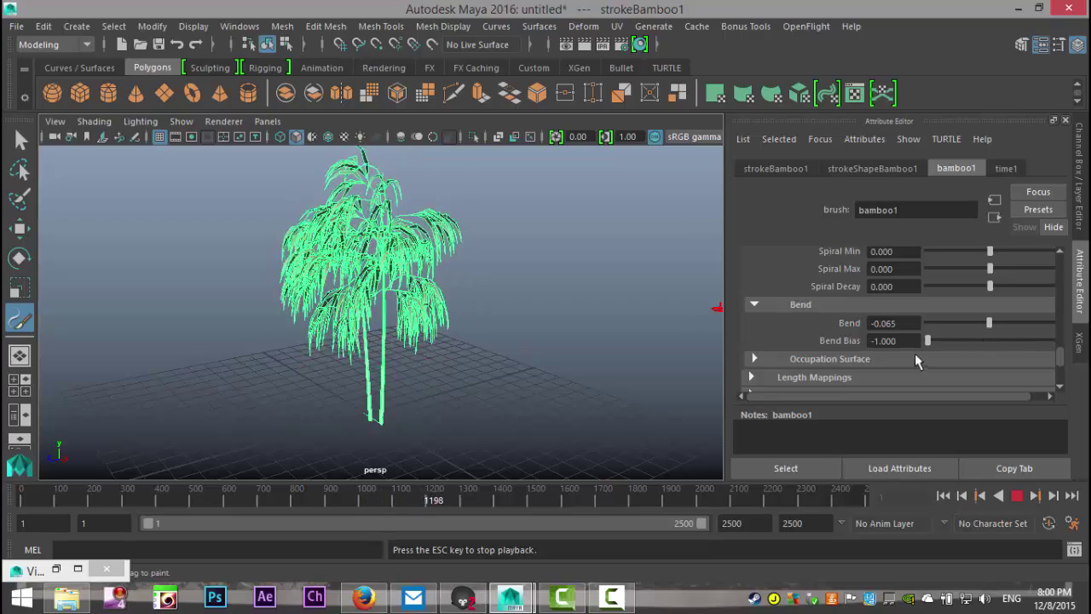
pyautogui.click(905, 324)
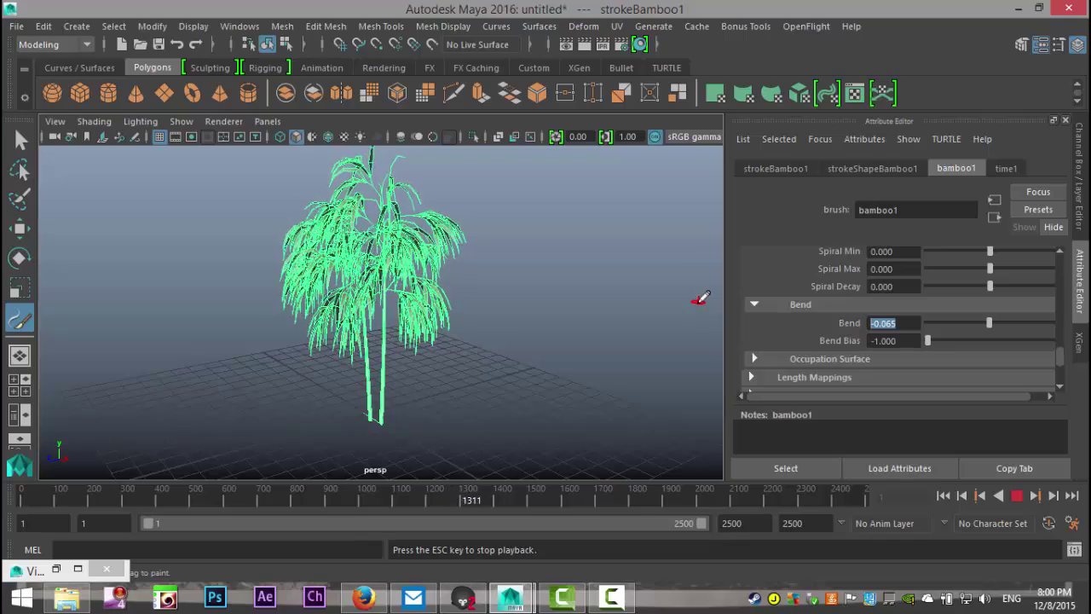
pyautogui.write('0')
pyautogui.press('Return')
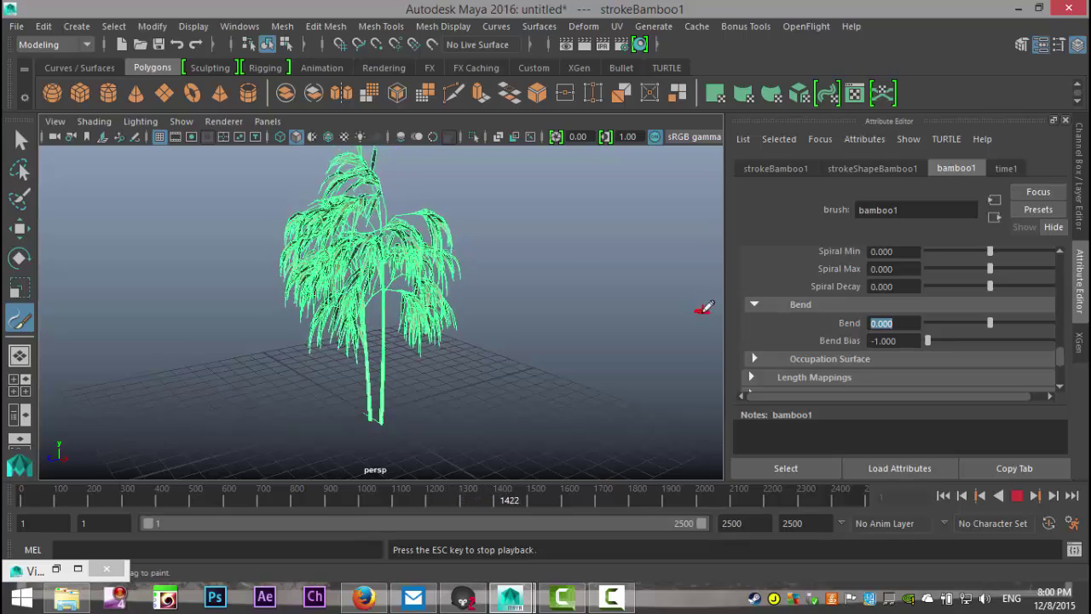
# - Watch the bamboo sway from a lower camera angle as the animation plays
pyautogui.scroll(-2, 903, 344)
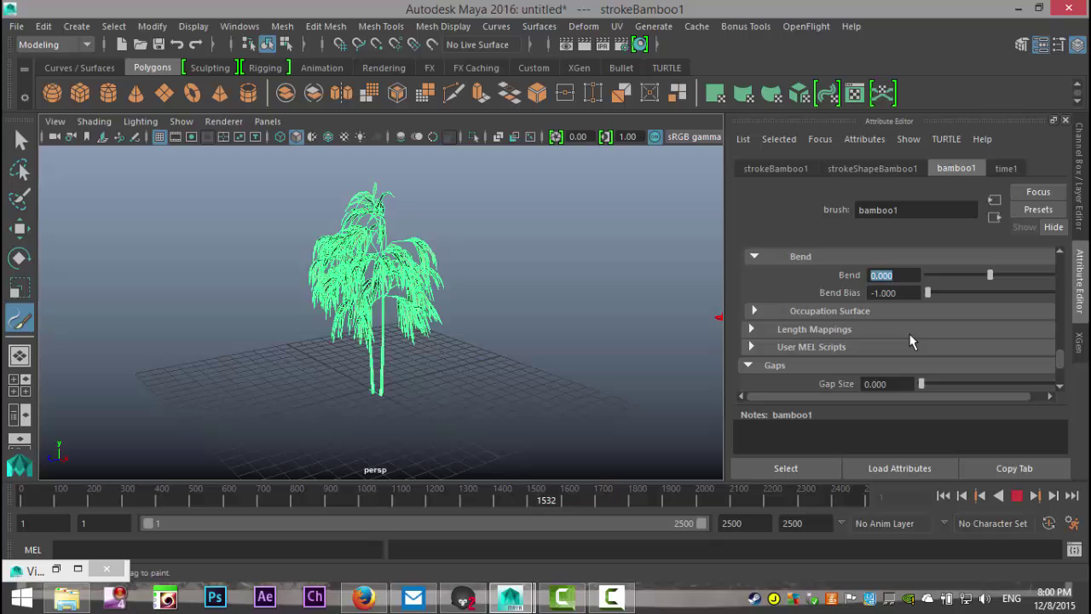
pyautogui.scroll(-3, 906, 339)
pyautogui.scroll(-4, 927, 304)
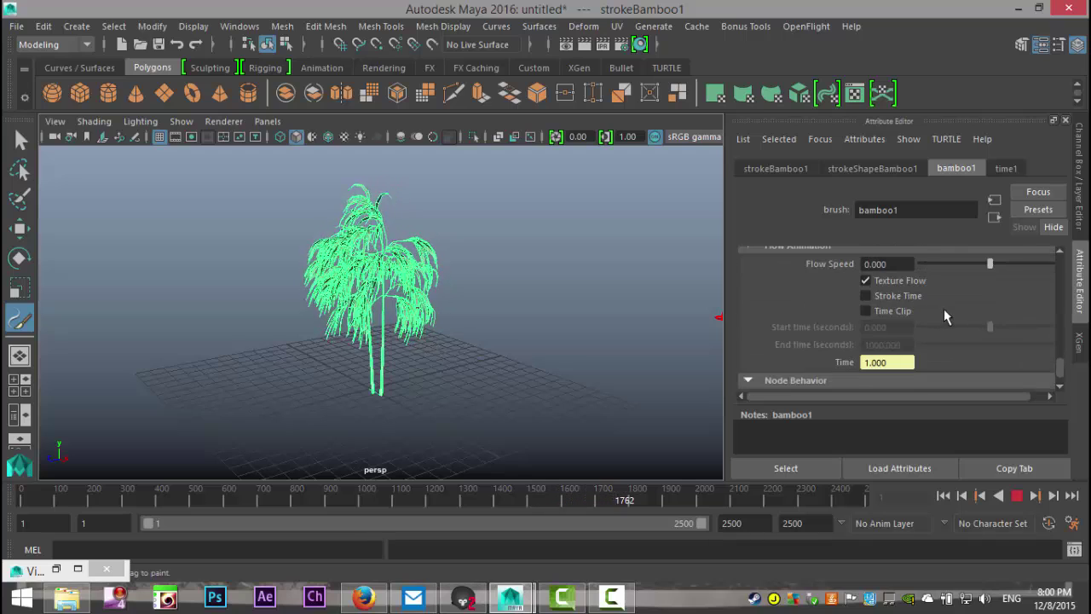
pyautogui.scroll(-2, 943, 309)
pyautogui.scroll(-1, 952, 315)
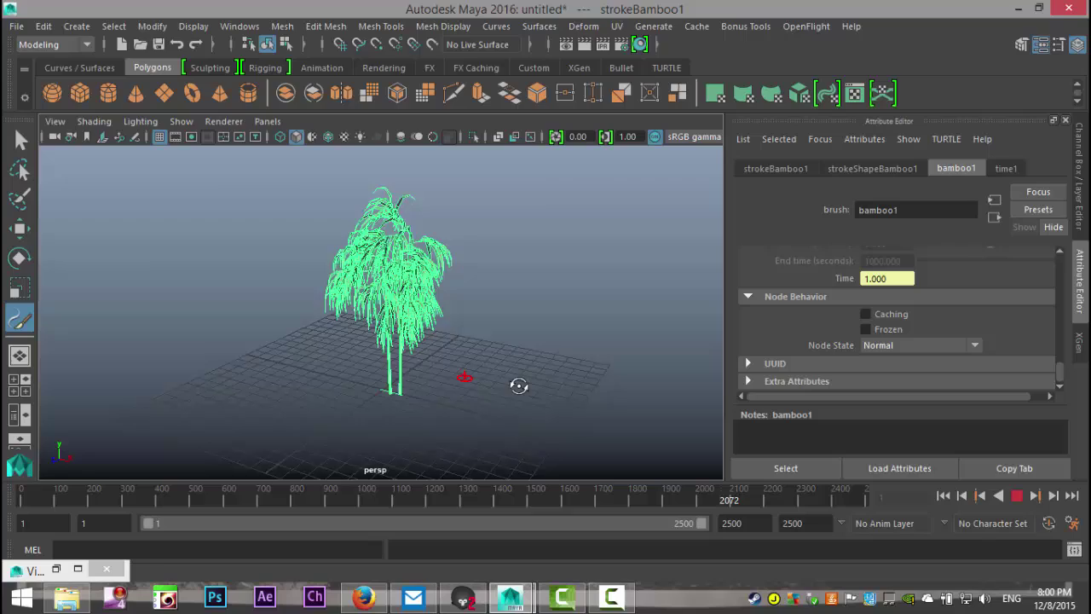
pyautogui.keyDown('alt'); pyautogui.moveTo(514, 375); pyautogui.dragTo(540, 434, button='middle'); pyautogui.keyUp('alt')
pyautogui.moveTo(540, 433)
pyautogui.keyDown('alt'); pyautogui.mouseDown()
pyautogui.moveTo(486, 388)
pyautogui.moveTo(554, 397)
pyautogui.mouseUp(); pyautogui.keyUp('alt')
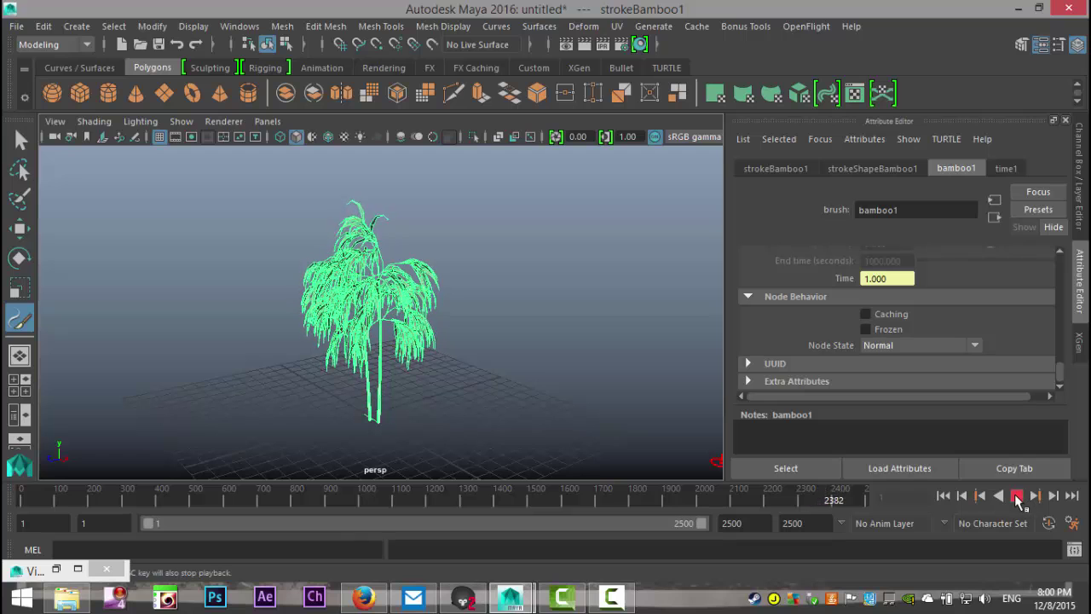
# - Stop playback and load the fernsTextured.mel brush from the Visor's plants folder
pyautogui.click(1019, 497)
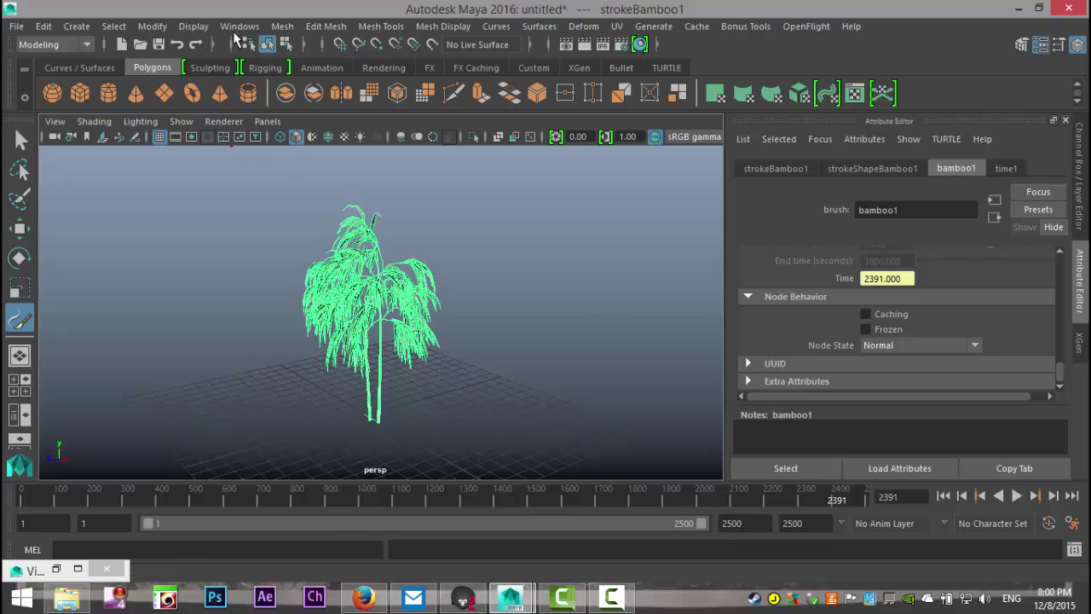
pyautogui.click(239, 27)
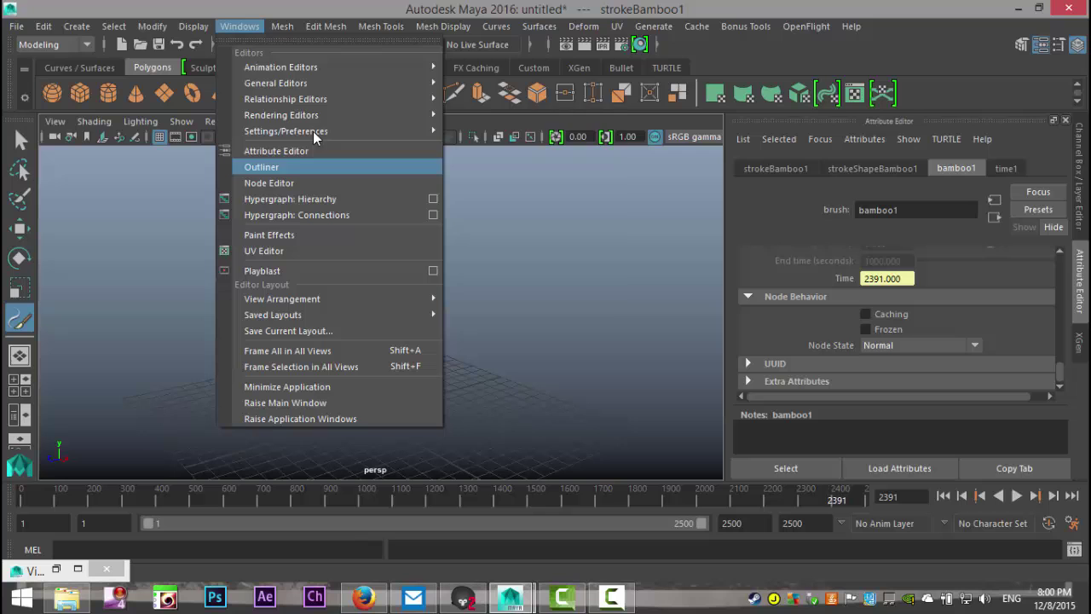
pyautogui.moveTo(338, 82)
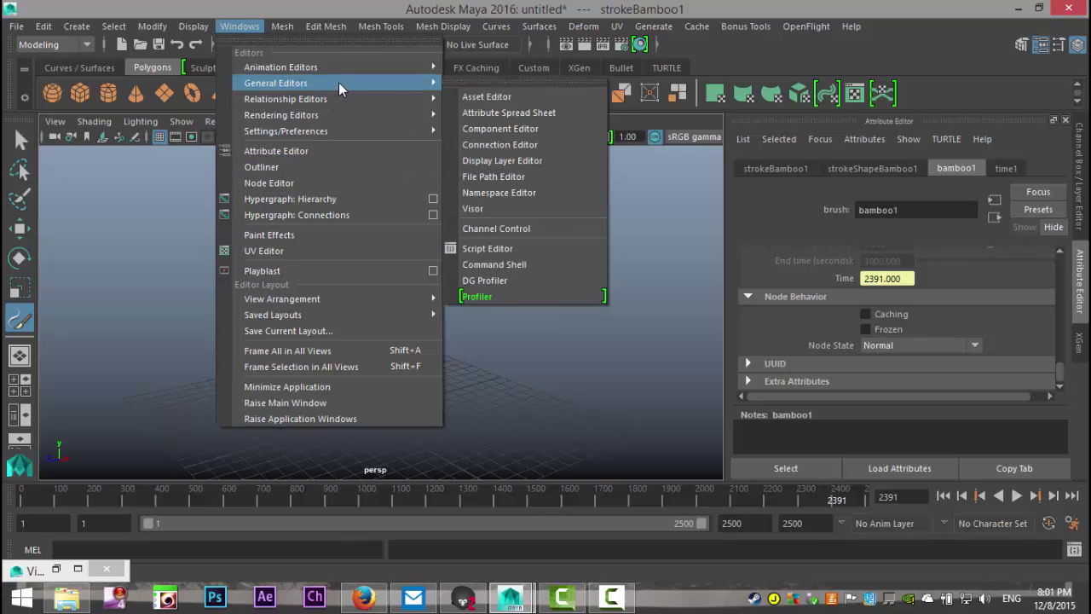
pyautogui.click(492, 210)
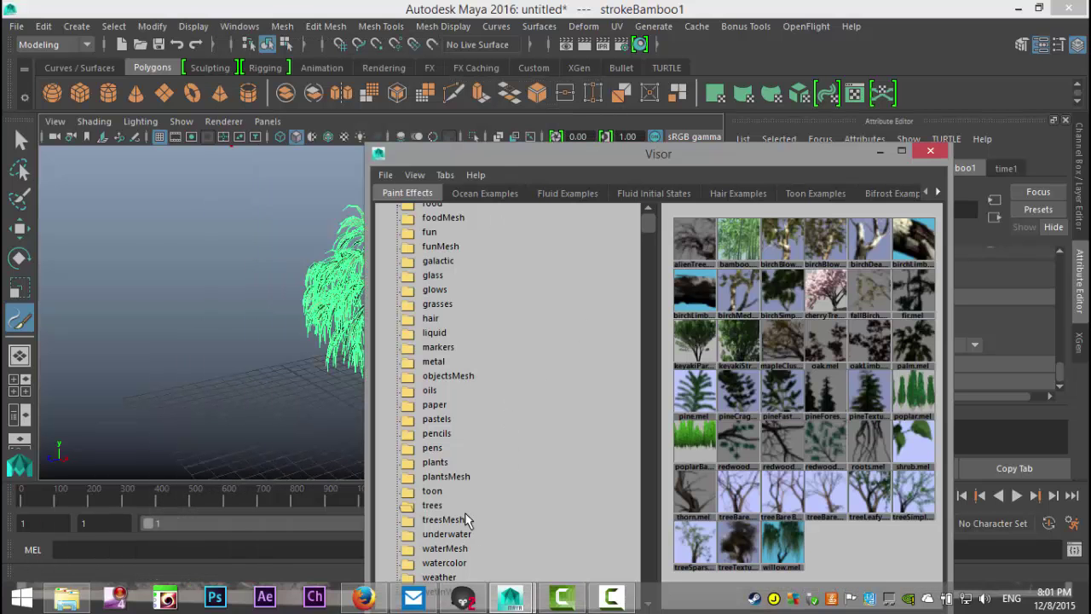
pyautogui.click(435, 462)
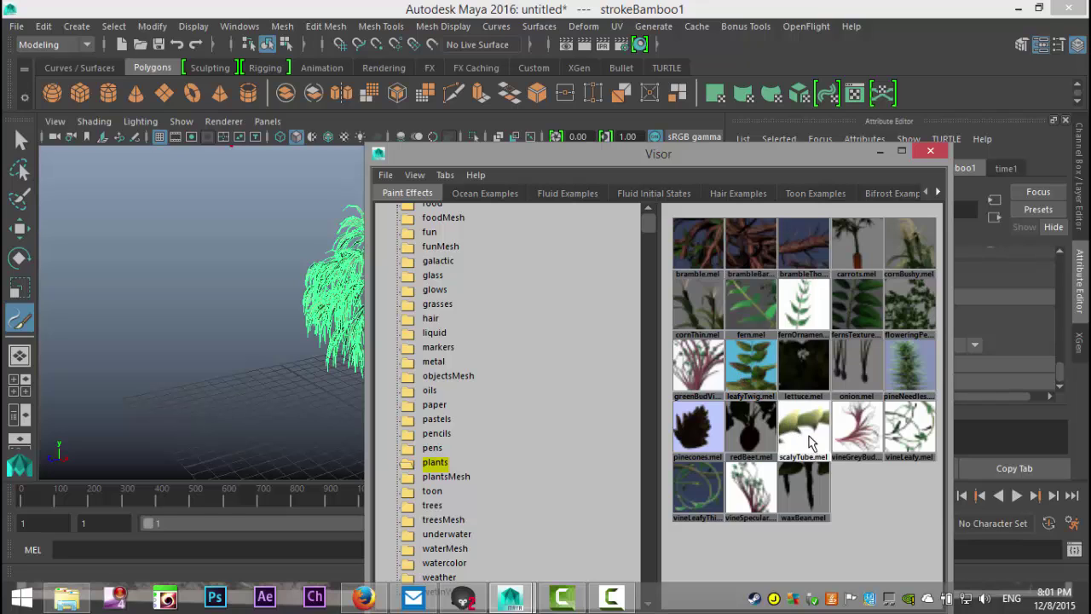
pyautogui.click(859, 304)
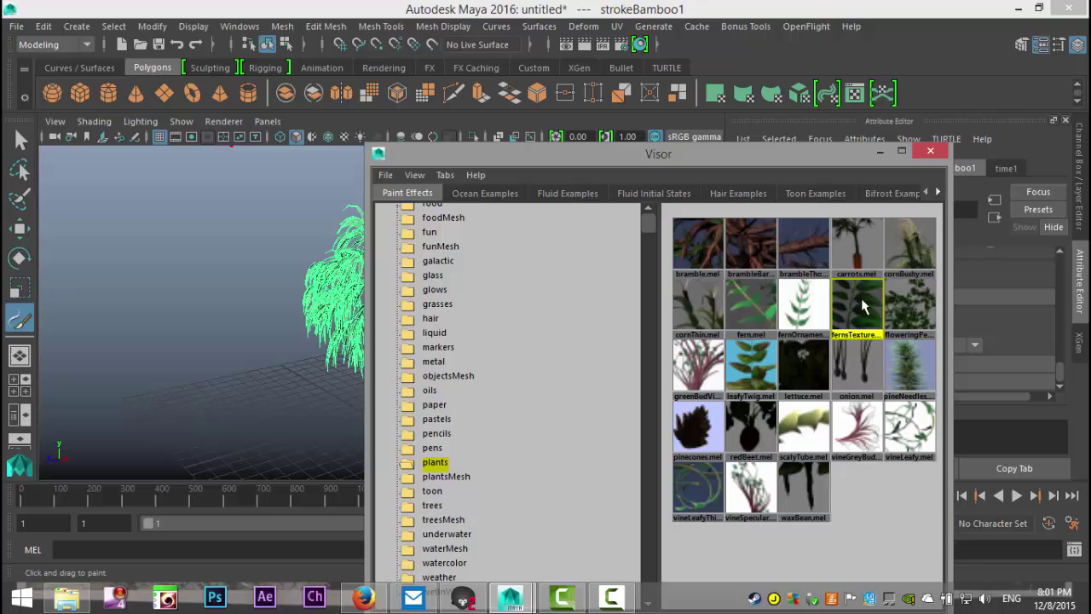
pyautogui.click(880, 151)
# - Paint a fern stroke to the right of the bamboo in the top view
pyautogui.press('space')
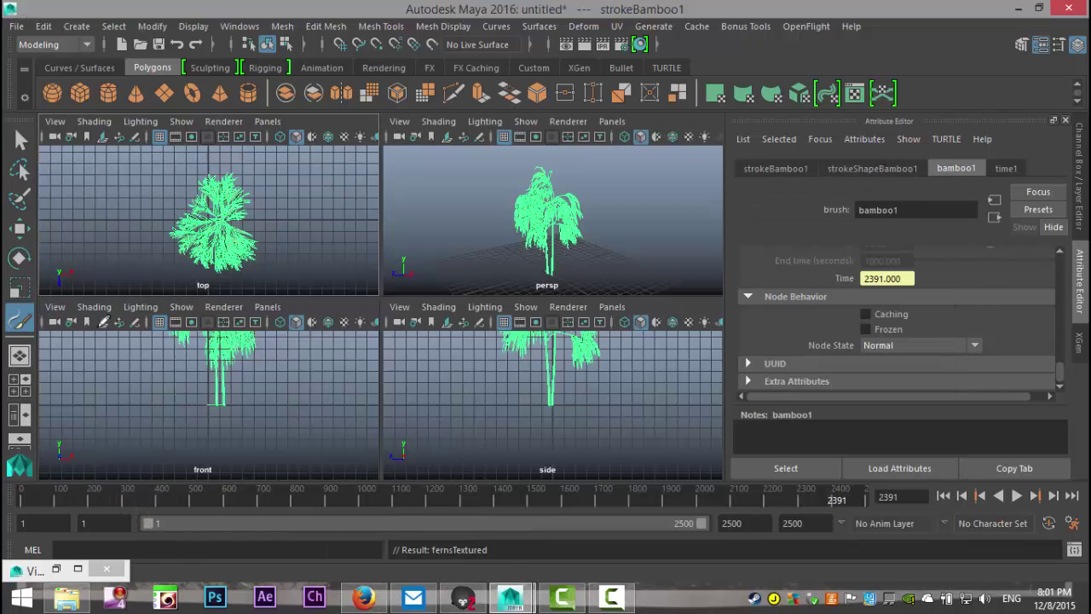
pyautogui.press('space')
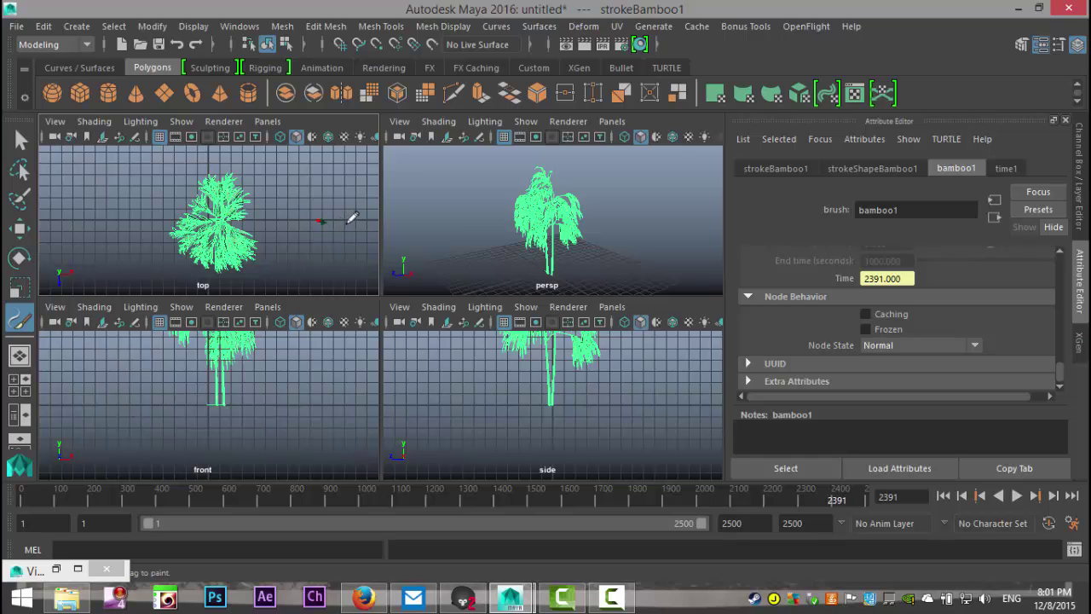
pyautogui.moveTo(351, 217); pyautogui.dragTo(366, 224)
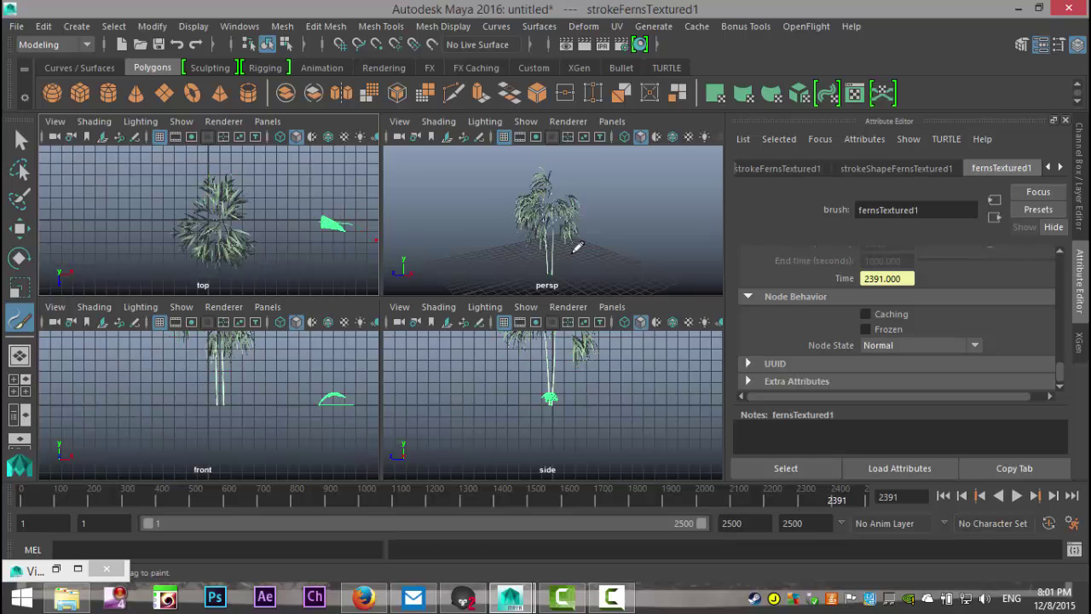
# - Frame the fern in a maximized persp view and orbit until it arcs up to the right
pyautogui.press('space')
pyautogui.press('f')
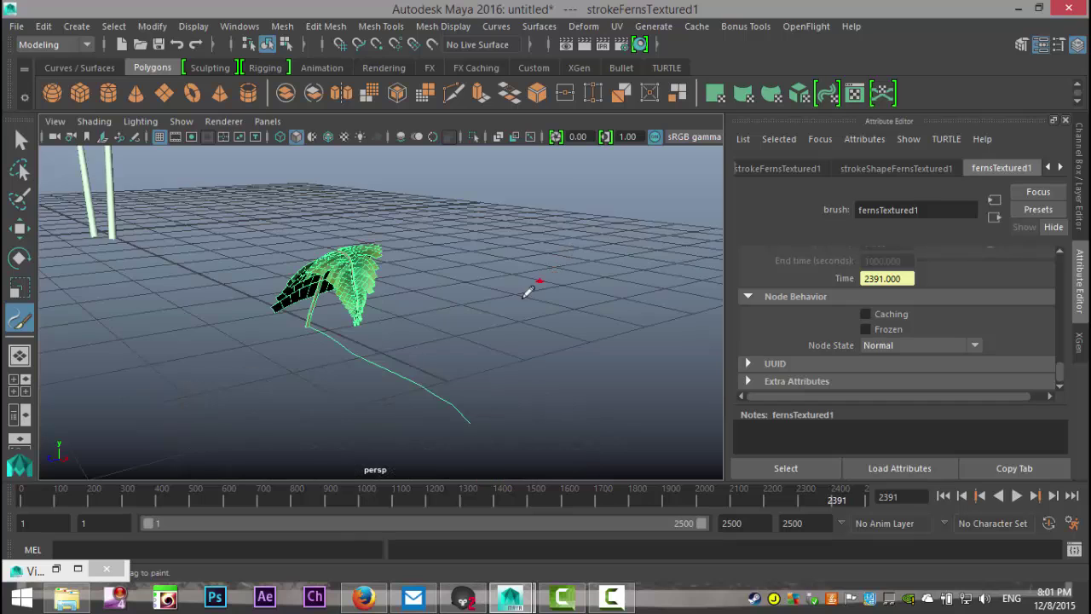
pyautogui.scroll(3, 504, 313)
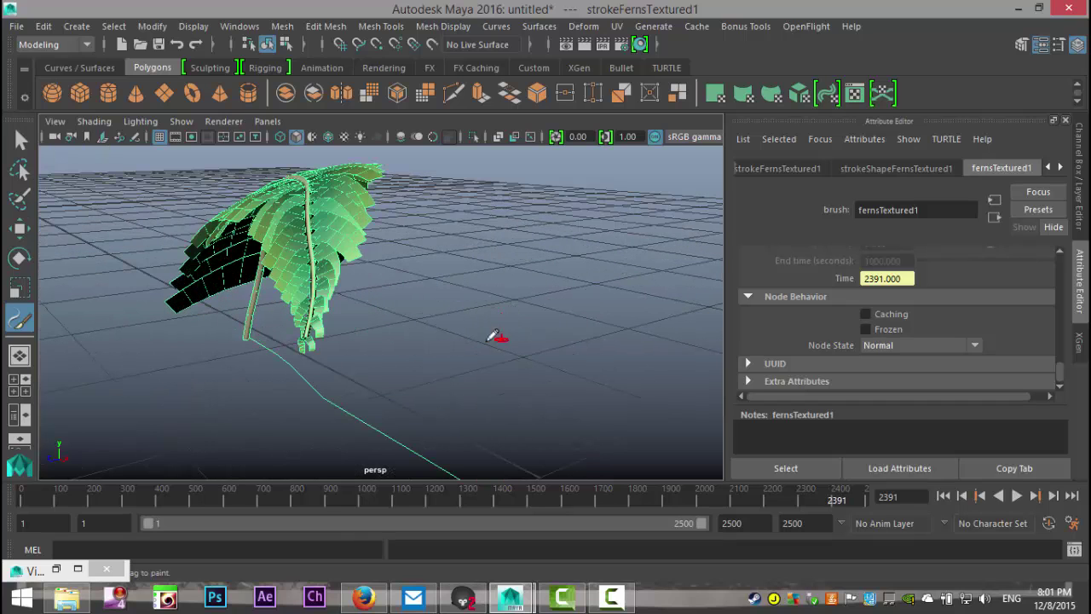
pyautogui.keyDown('alt'); pyautogui.moveTo(494, 334); pyautogui.dragTo(577, 341); pyautogui.keyUp('alt')
pyautogui.scroll(4, 370, 370)
pyautogui.keyDown('alt'); pyautogui.moveTo(391, 372); pyautogui.dragTo(536, 378); pyautogui.keyUp('alt')
pyautogui.keyDown('alt'); pyautogui.moveTo(536, 377); pyautogui.dragTo(468, 378, button='middle'); pyautogui.keyUp('alt')
pyautogui.keyDown('alt'); pyautogui.moveTo(468, 377); pyautogui.dragTo(468, 382); pyautogui.keyUp('alt')
# - Scale the fern down to a Global Scale of 1.229
pyautogui.scroll(10, 1006, 317)
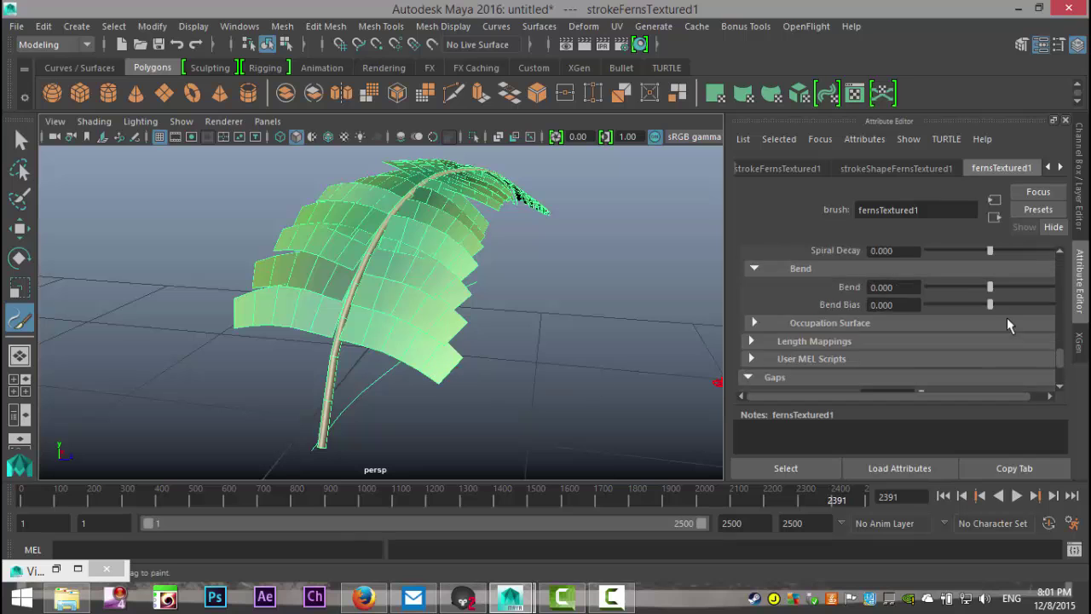
pyautogui.scroll(10, 1004, 313)
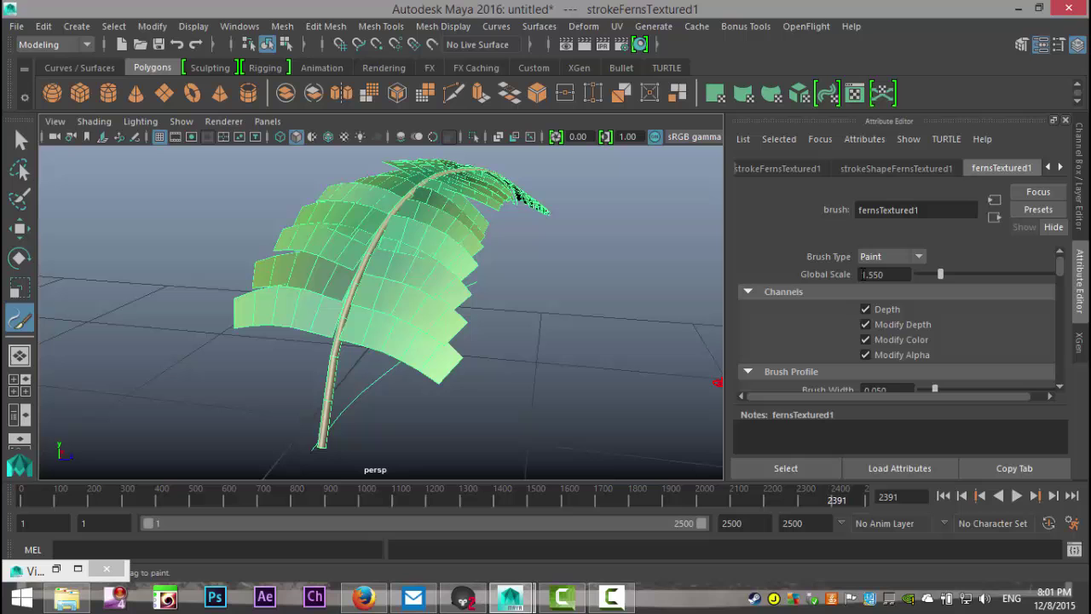
pyautogui.moveTo(940, 277)
pyautogui.mouseDown()
pyautogui.moveTo(950, 275)
pyautogui.moveTo(937, 281)
pyautogui.mouseUp()
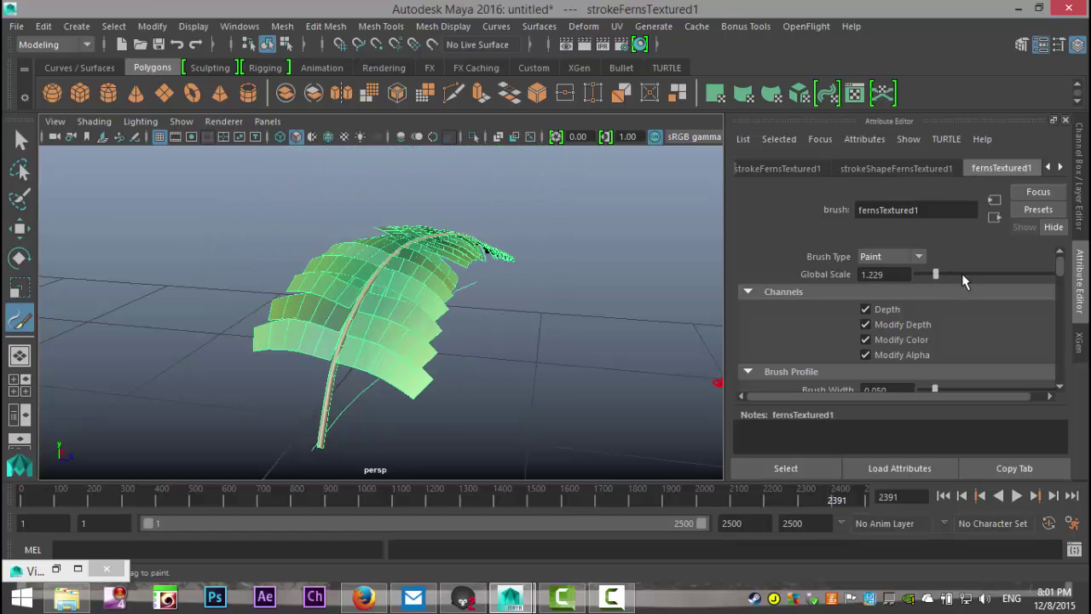
# - Reduce the fern's Tube Sections to 6 and orbit to see it lying flat
pyautogui.scroll(-2, 931, 307)
pyautogui.scroll(-2, 932, 304)
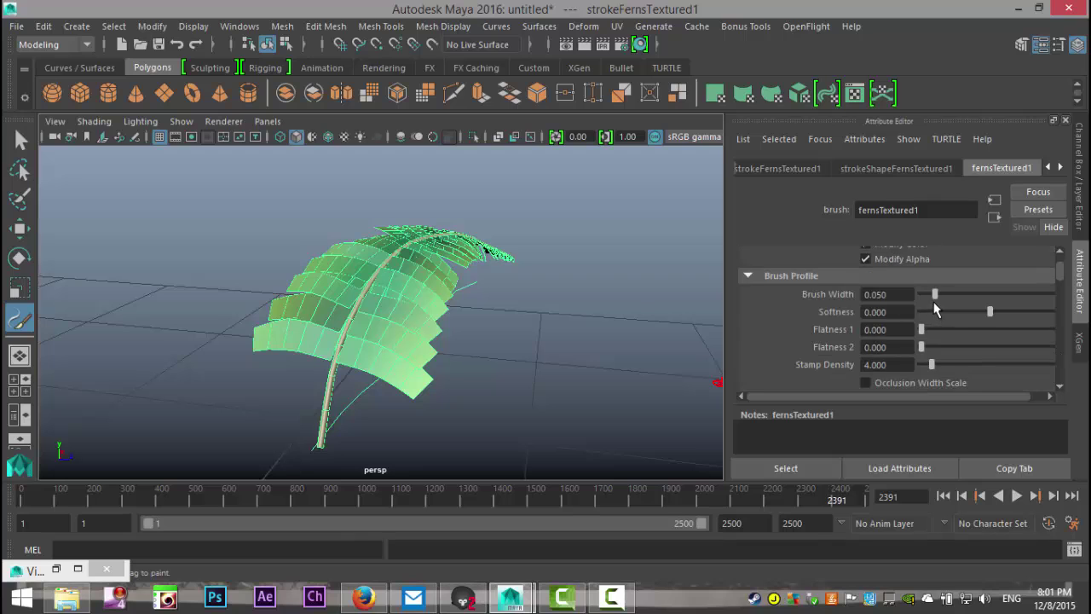
pyautogui.scroll(-2, 933, 307)
pyautogui.scroll(-4, 933, 309)
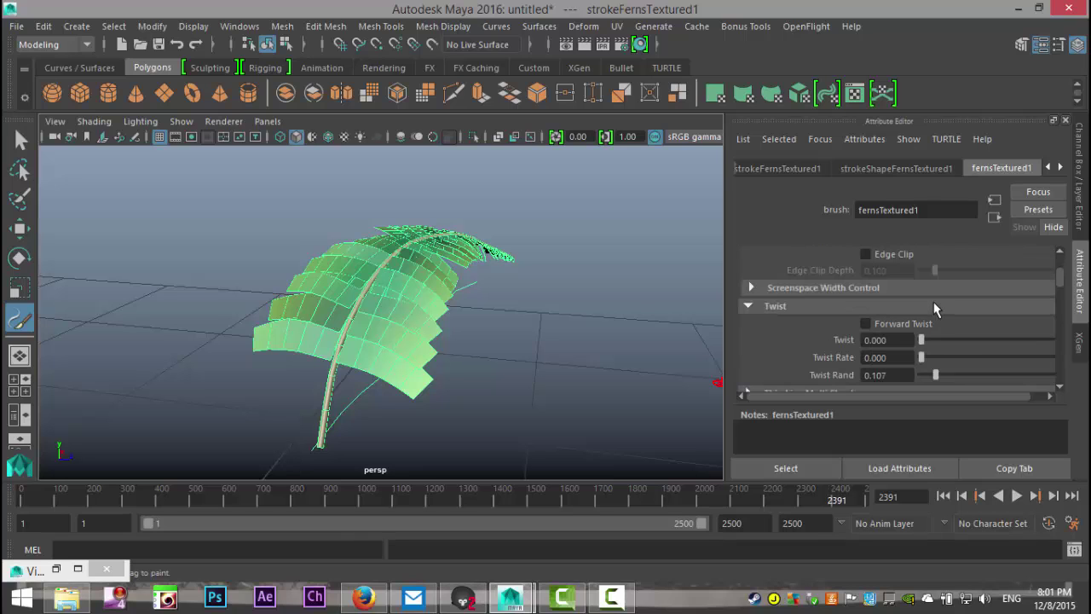
pyautogui.scroll(-4, 933, 307)
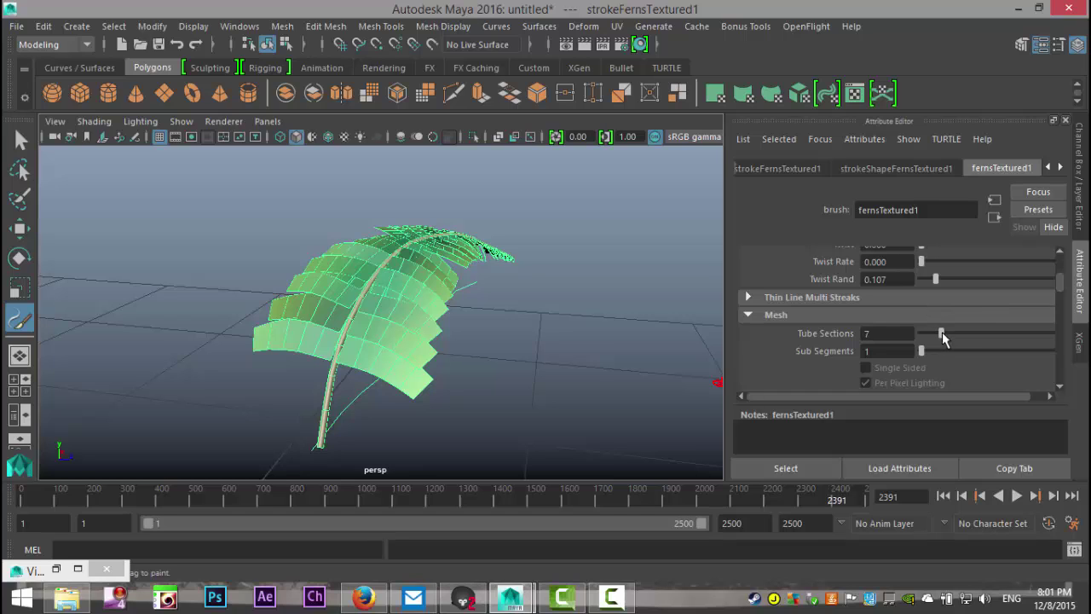
pyautogui.moveTo(959, 333); pyautogui.dragTo(947, 353)
pyautogui.scroll(-3, 532, 342)
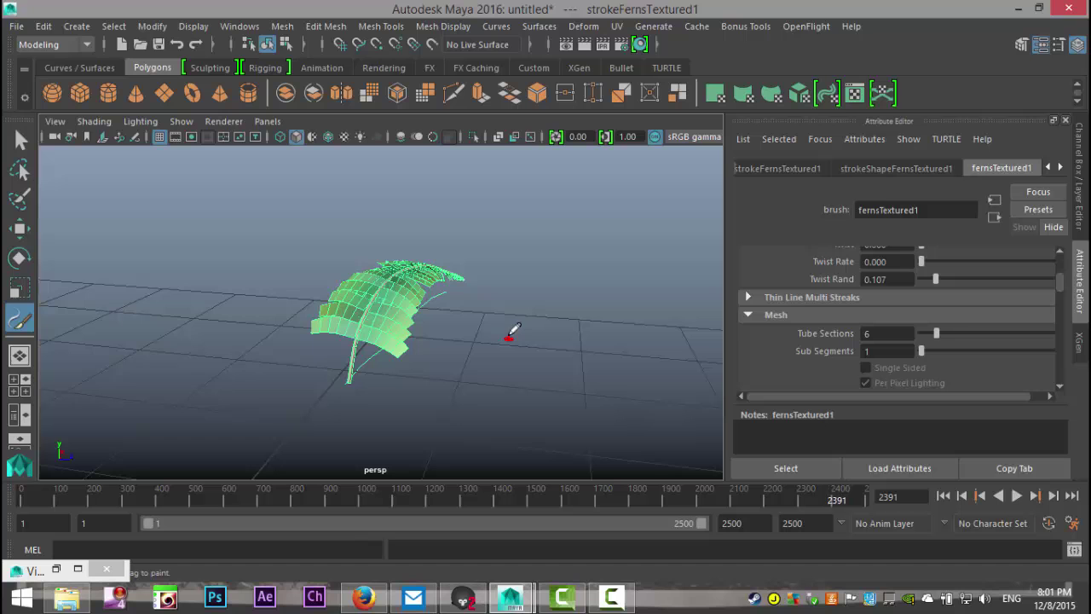
pyautogui.keyDown('alt'); pyautogui.moveTo(512, 325); pyautogui.dragTo(555, 375); pyautogui.keyUp('alt')
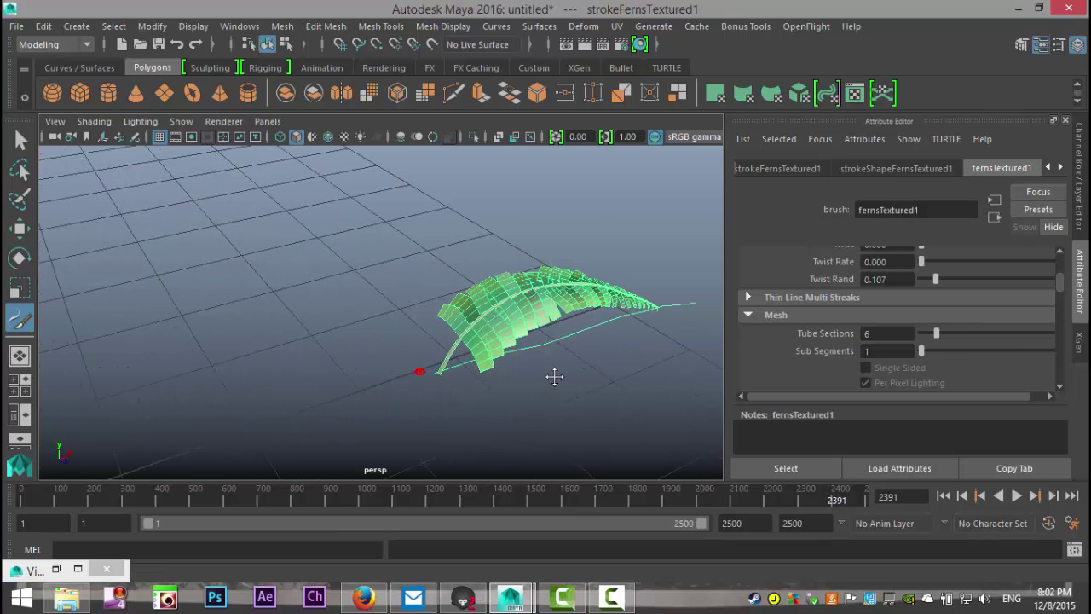
# - Pick cornBushy.mel from the Visor's plants folder and restore the four-view layout
pyautogui.click(240, 26)
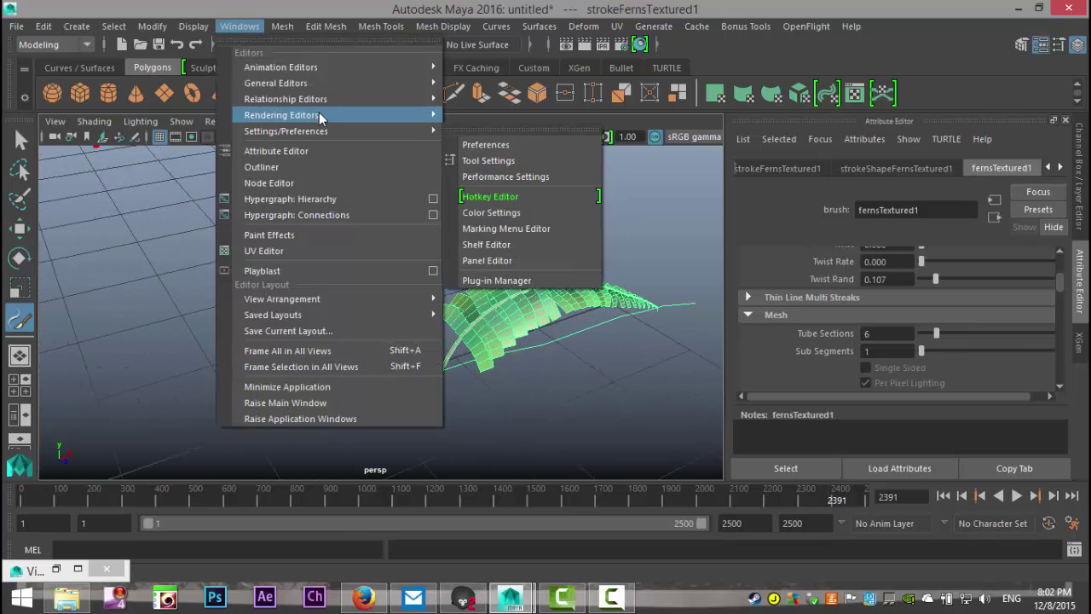
pyautogui.moveTo(331, 84)
pyautogui.click(474, 208)
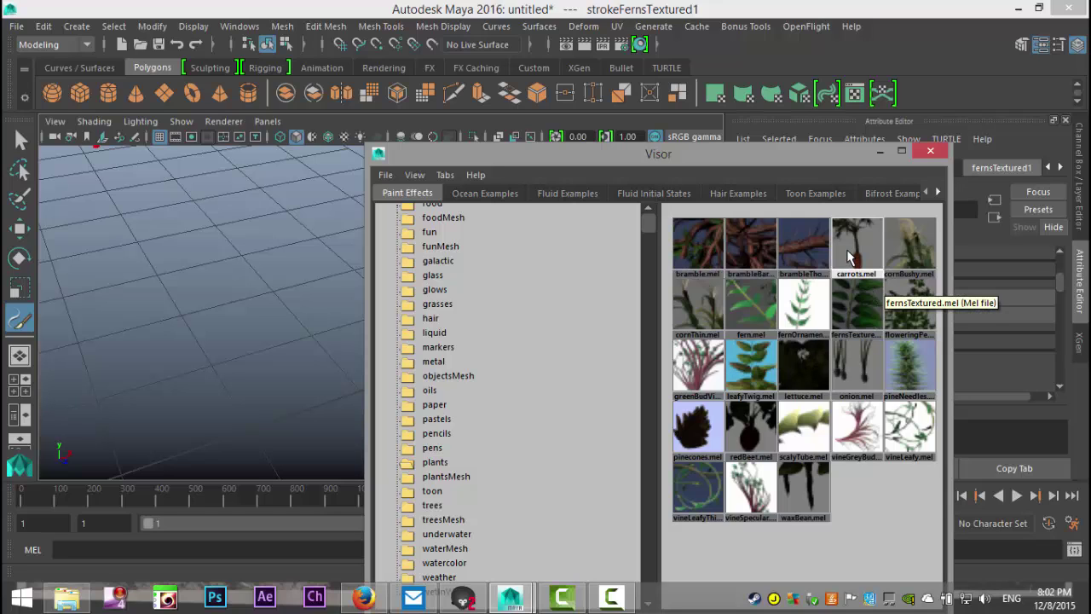
pyautogui.click(911, 243)
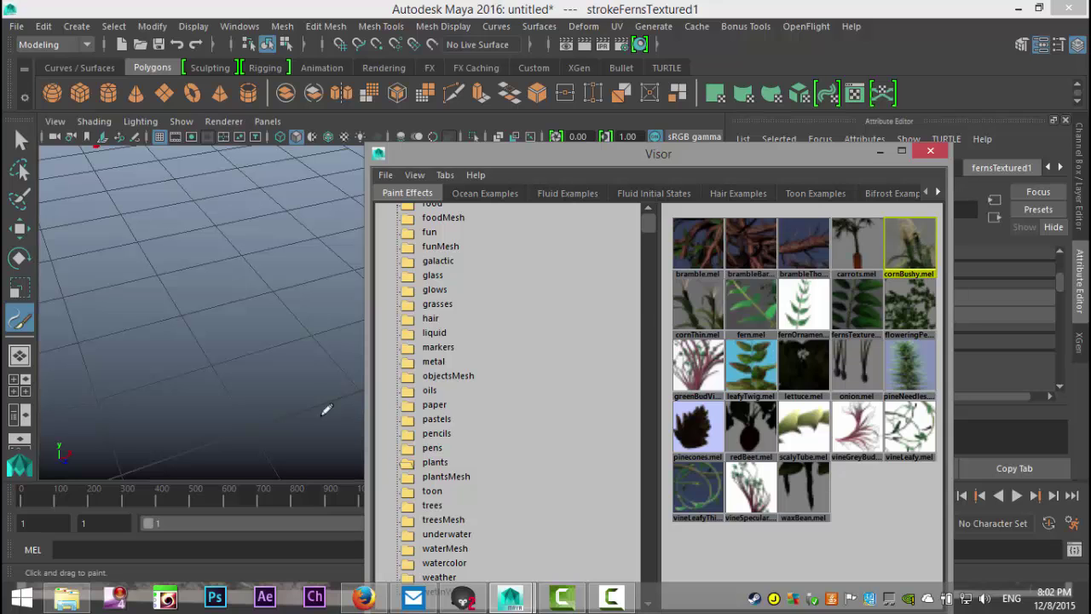
pyautogui.click(880, 151)
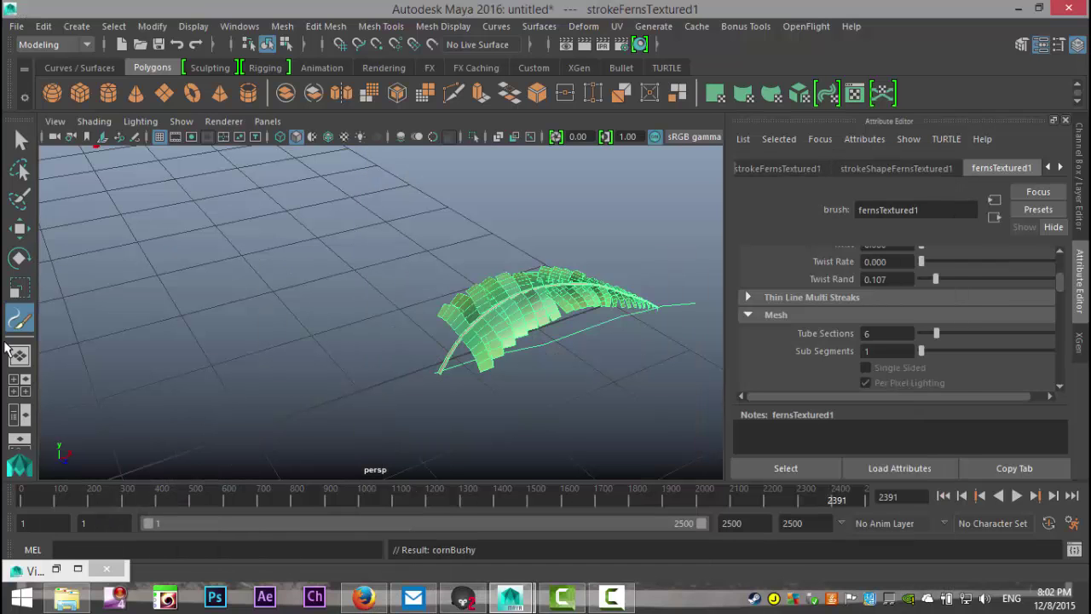
pyautogui.click(21, 384)
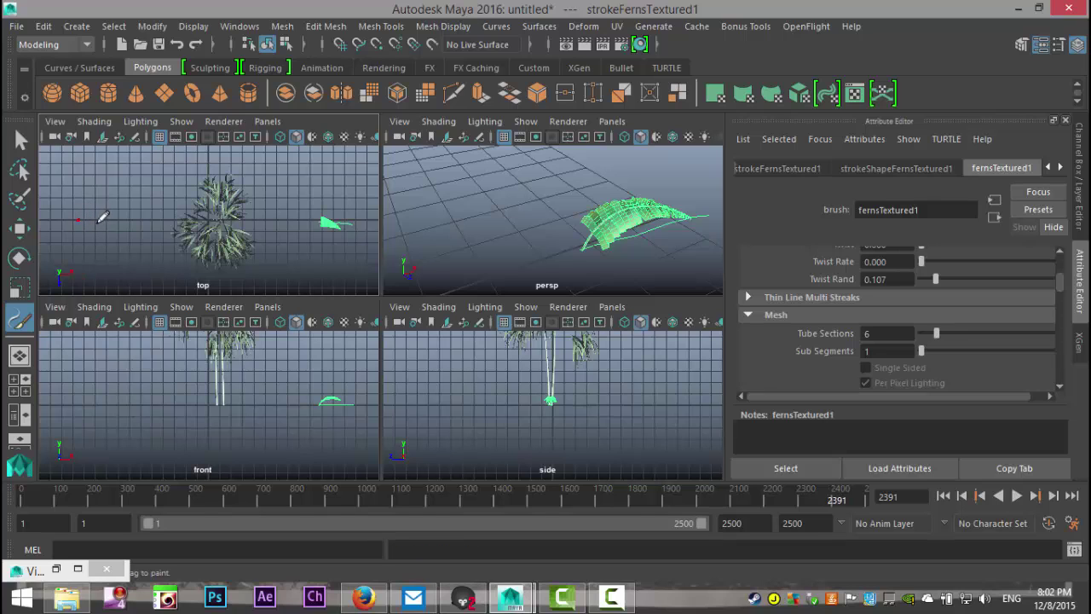
# - Paint a corn stroke left of the bamboo and frame the three plants in persp
pyautogui.moveTo(134, 218); pyautogui.dragTo(128, 220)
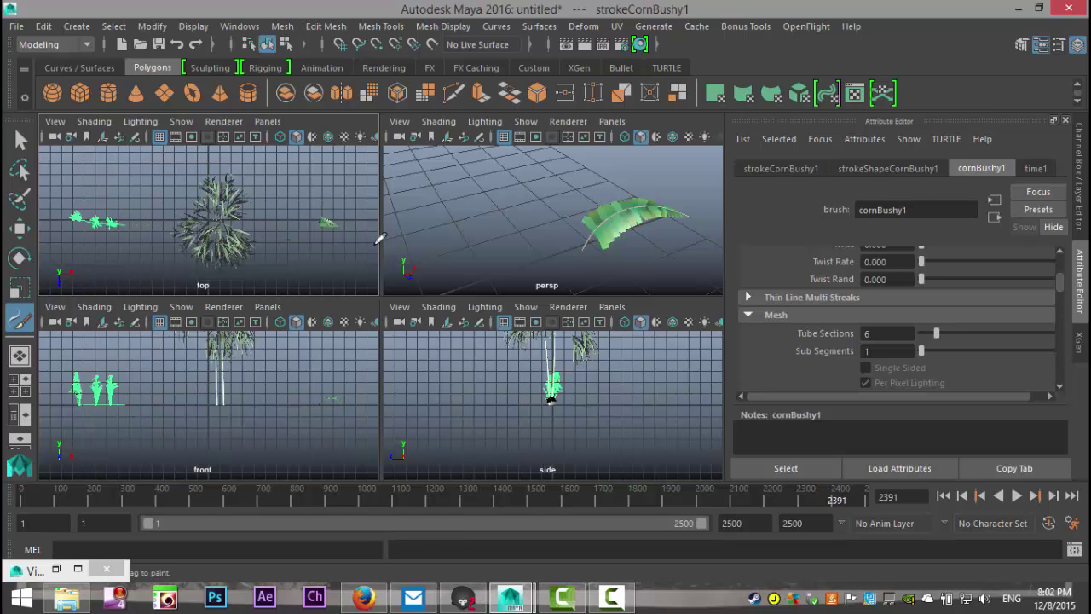
pyautogui.press('space')
pyautogui.press('f')
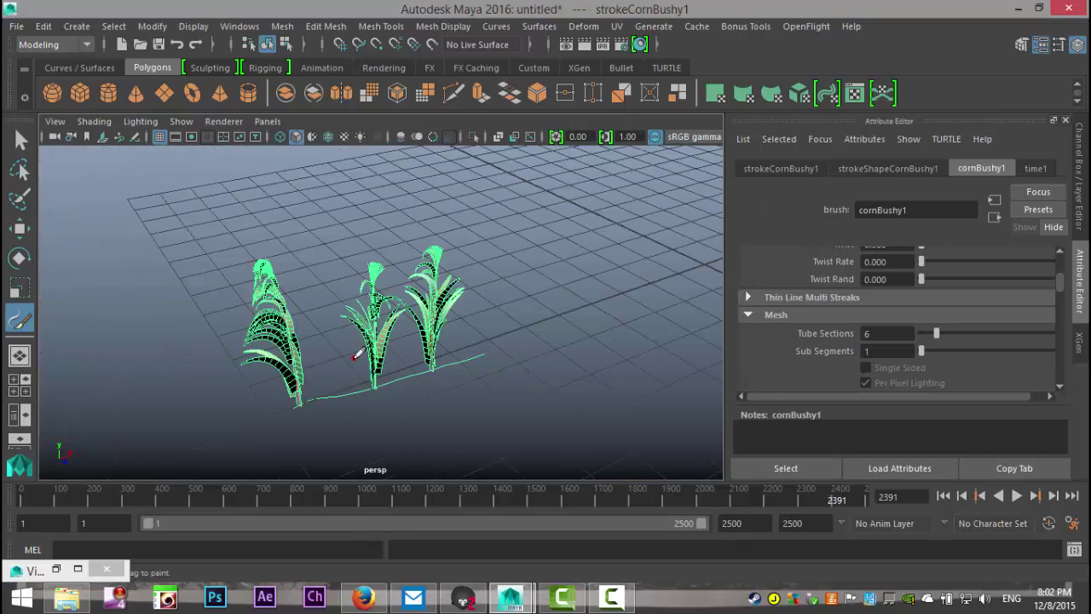
pyautogui.scroll(5, 390, 392)
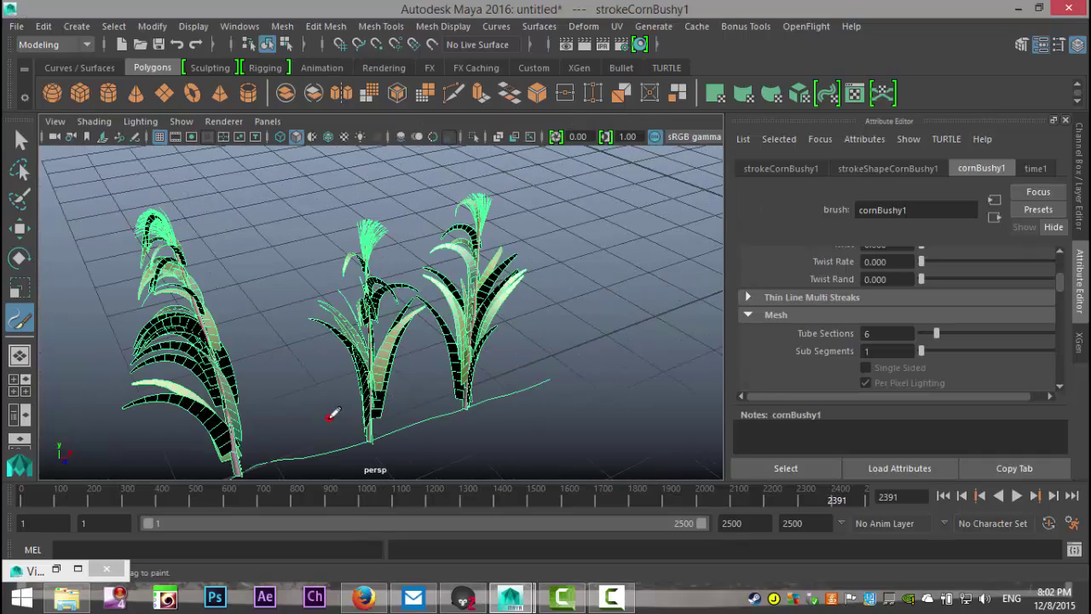
pyautogui.moveTo(332, 415)
pyautogui.keyDown('alt'); pyautogui.mouseDown()
pyautogui.moveTo(440, 407)
pyautogui.moveTo(450, 382)
pyautogui.moveTo(557, 361)
pyautogui.moveTo(387, 353)
pyautogui.moveTo(421, 429)
pyautogui.moveTo(439, 438)
pyautogui.mouseUp(); pyautogui.keyUp('alt')
pyautogui.keyDown('alt'); pyautogui.moveTo(439, 438); pyautogui.dragTo(412, 414, button='middle'); pyautogui.keyUp('alt')
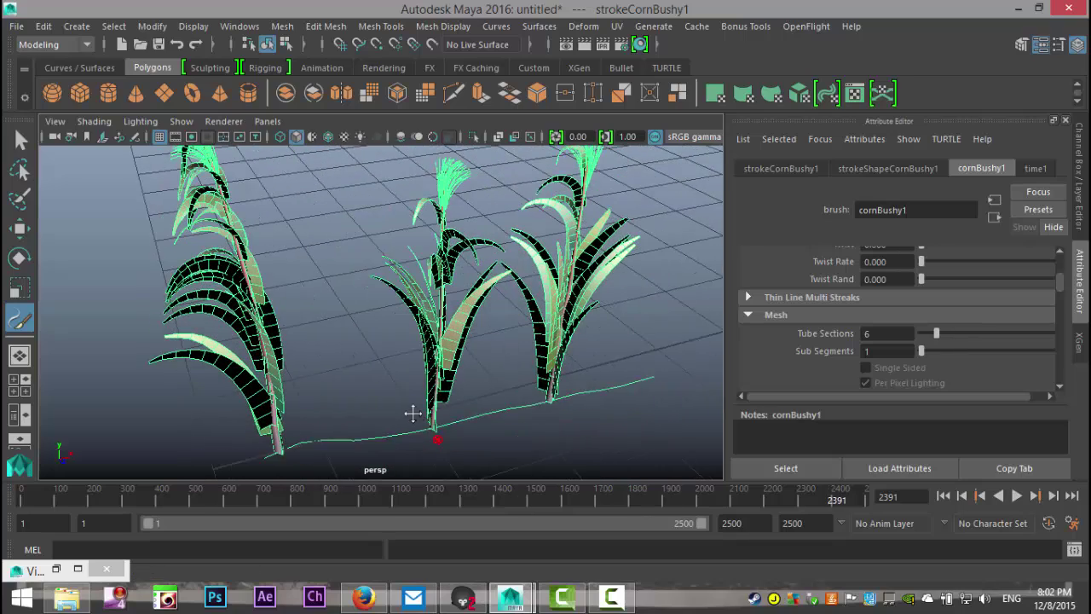
pyautogui.keyDown('alt'); pyautogui.moveTo(412, 414); pyautogui.dragTo(465, 423); pyautogui.keyUp('alt')
pyautogui.scroll(10, 989, 311)
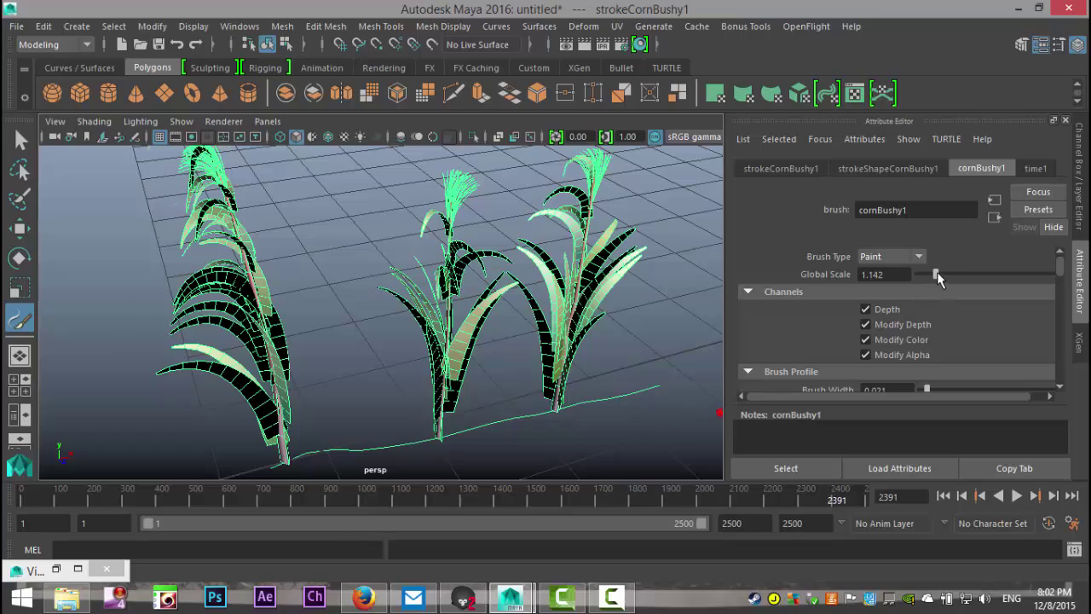
# - Scale the corn down slightly and give its leaves a slight twist
pyautogui.moveTo(937, 280)
pyautogui.mouseDown()
pyautogui.moveTo(971, 276)
pyautogui.moveTo(935, 284)
pyautogui.mouseUp()
pyautogui.scroll(-3, 970, 325)
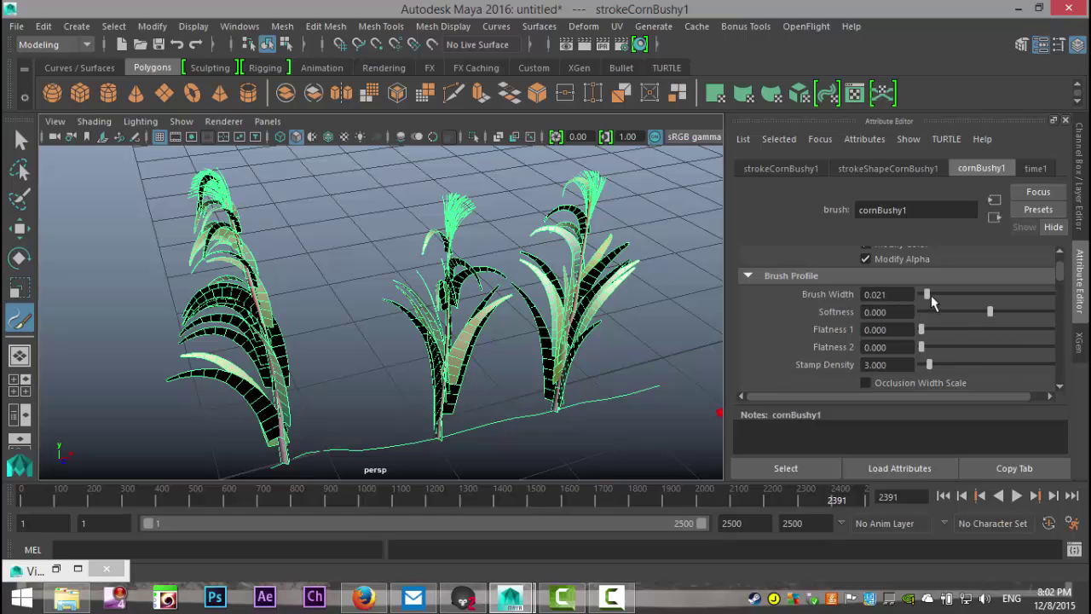
pyautogui.scroll(-5, 969, 324)
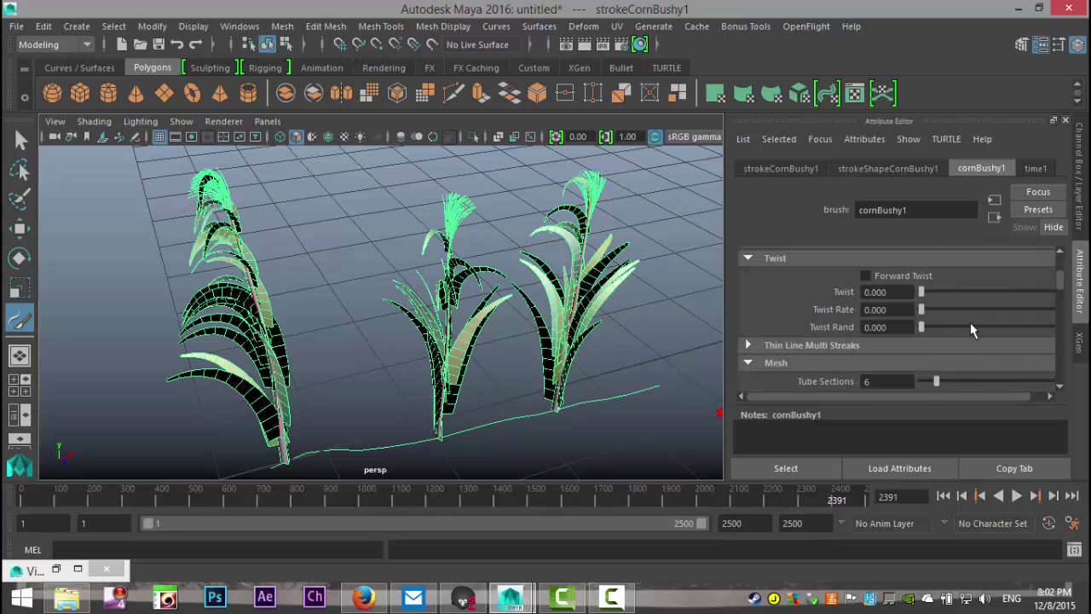
pyautogui.moveTo(921, 292)
pyautogui.mouseDown()
pyautogui.moveTo(962, 294)
pyautogui.moveTo(921, 298)
pyautogui.mouseUp()
# - Make the corn much denser with more Tubes Per Step and a longer Length Min
pyautogui.scroll(-8, 958, 315)
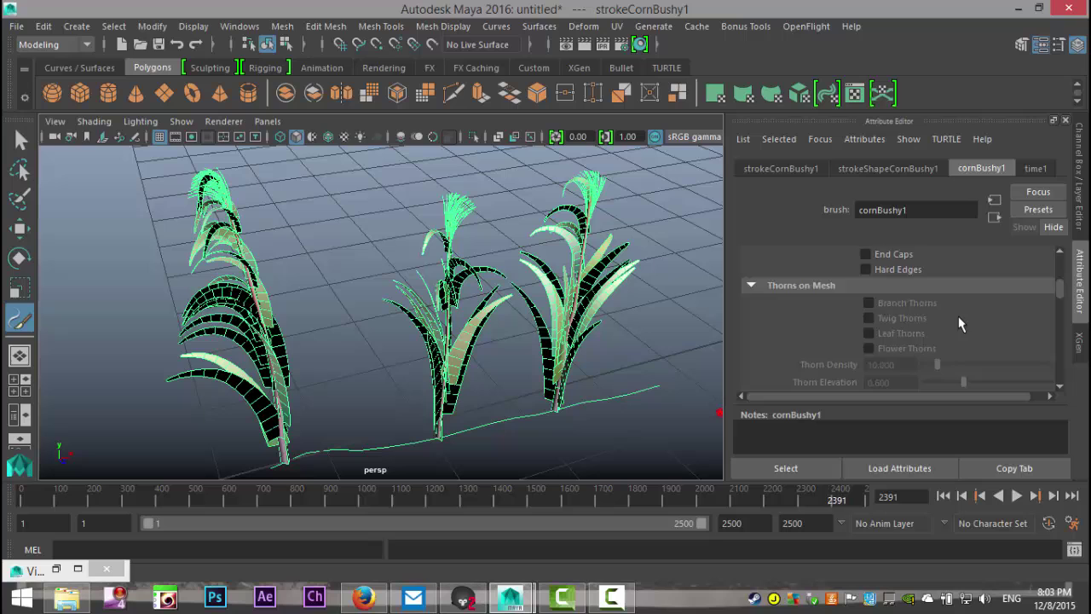
pyautogui.scroll(4, 958, 316)
pyautogui.scroll(-6, 958, 315)
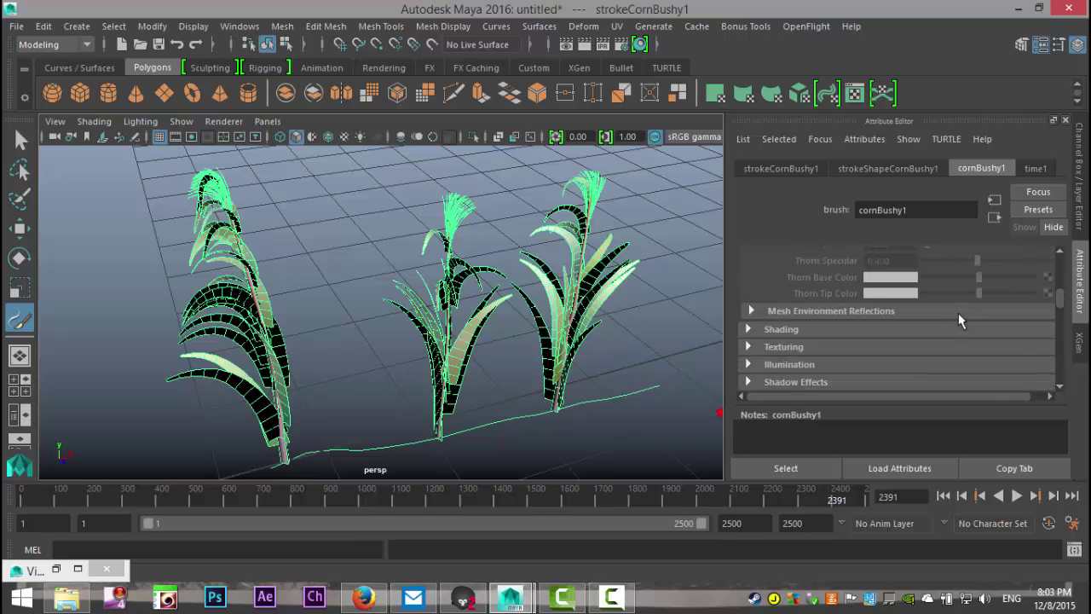
pyautogui.scroll(-4, 959, 314)
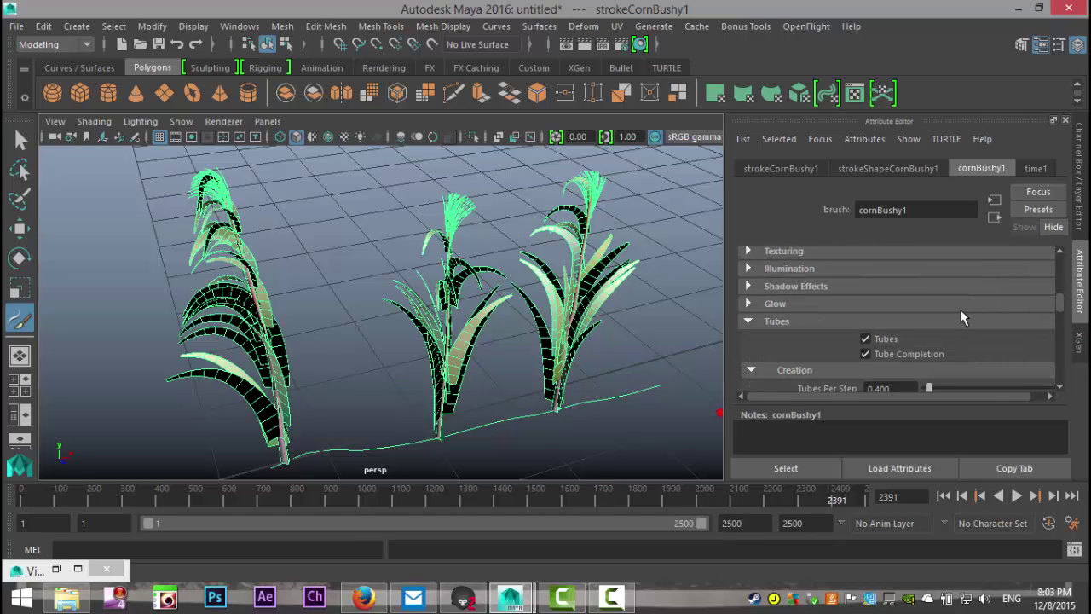
pyautogui.scroll(-1, 960, 317)
pyautogui.scroll(-1, 961, 317)
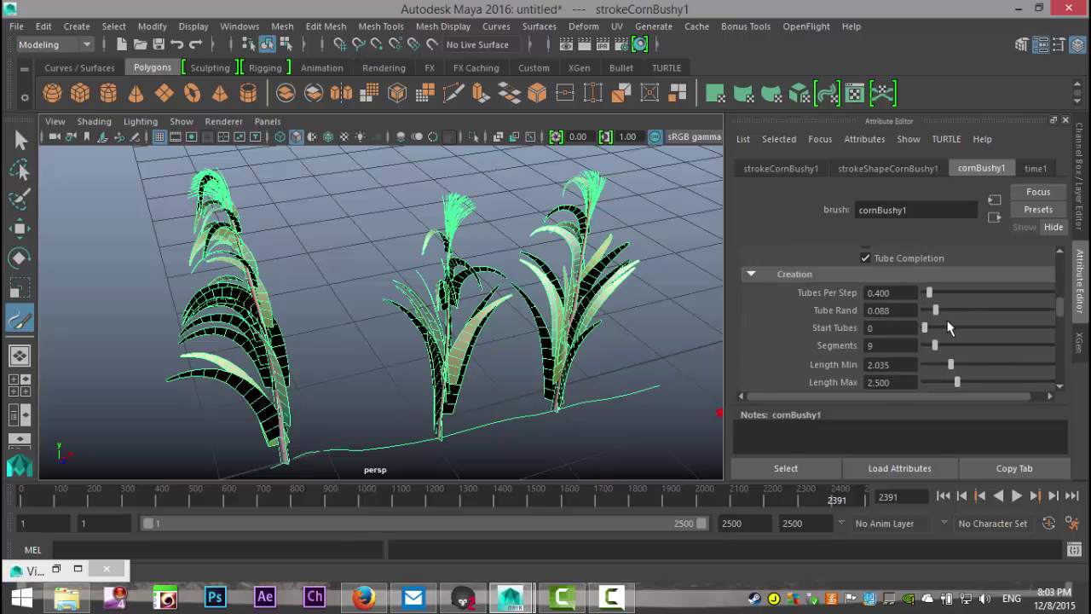
pyautogui.moveTo(930, 298); pyautogui.dragTo(938, 298)
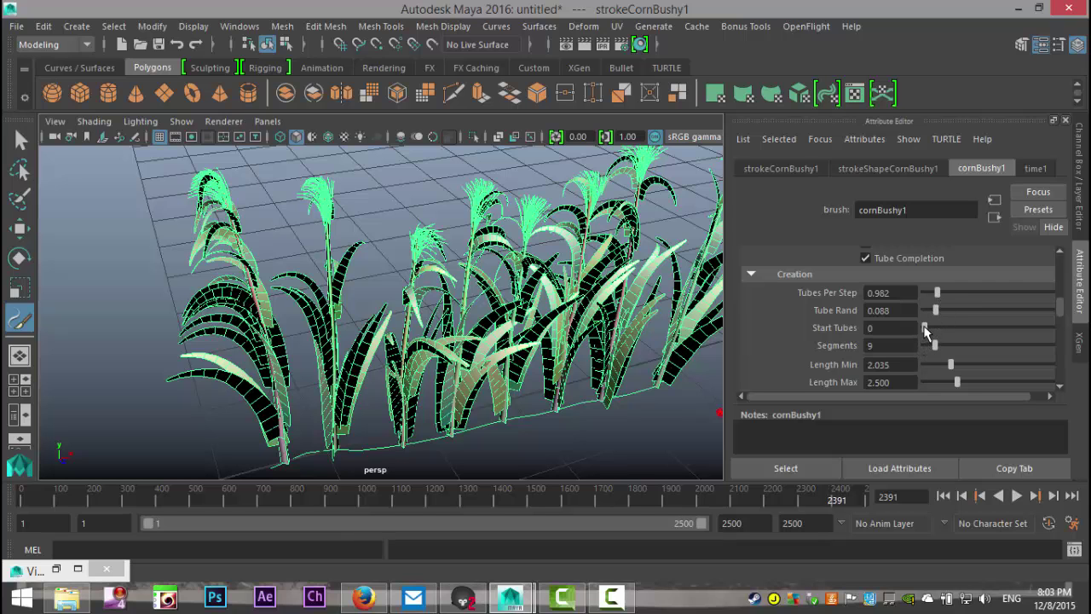
pyautogui.moveTo(925, 331)
pyautogui.mouseDown()
pyautogui.moveTo(963, 342)
pyautogui.moveTo(936, 347)
pyautogui.mouseUp()
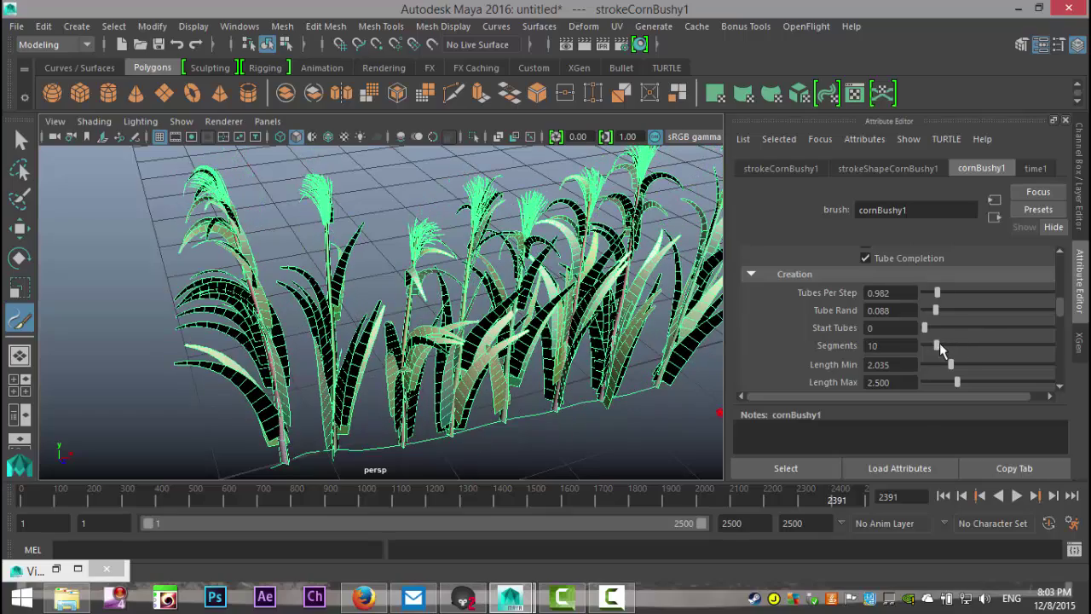
pyautogui.scroll(-2, 941, 346)
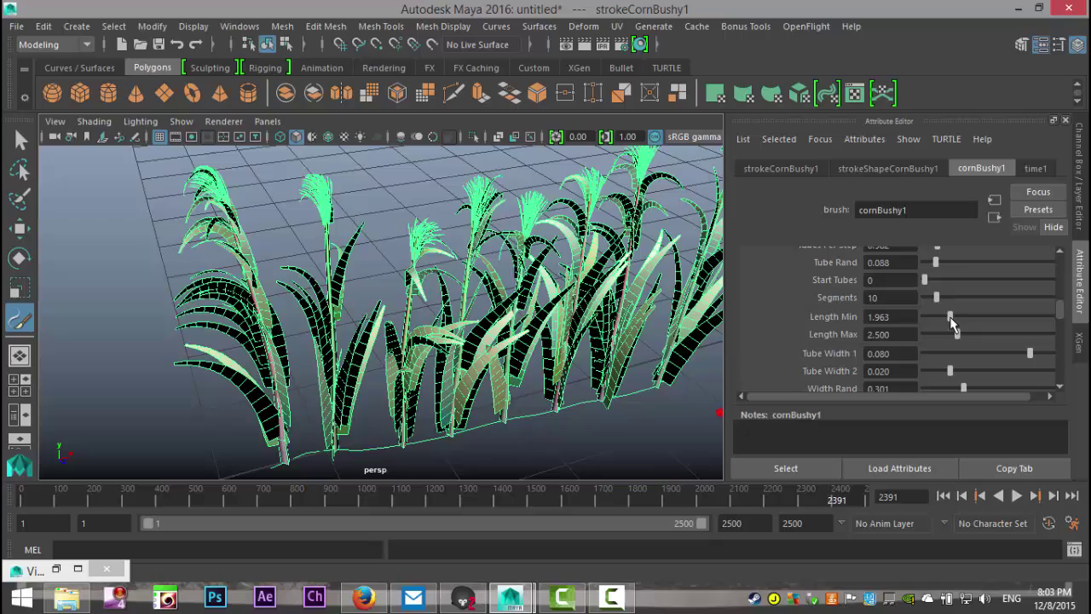
pyautogui.moveTo(952, 324)
pyautogui.mouseDown()
pyautogui.moveTo(962, 322)
pyautogui.moveTo(947, 324)
pyautogui.moveTo(957, 335)
pyautogui.mouseUp()
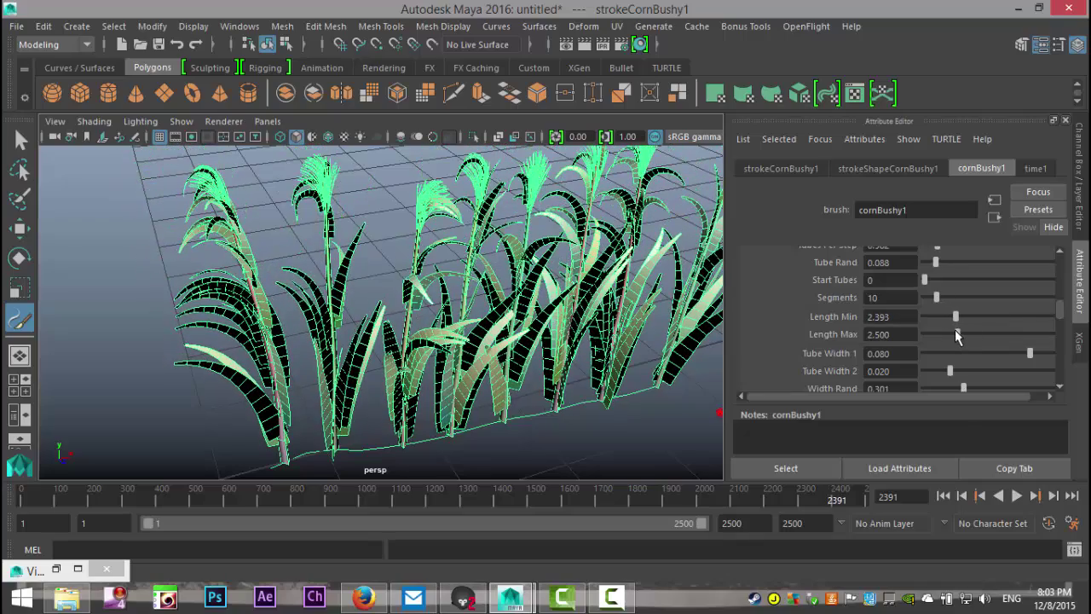
# - Enable Branches growth with Start Branches 0 and Num Branches 2
pyautogui.scroll(-12, 971, 340)
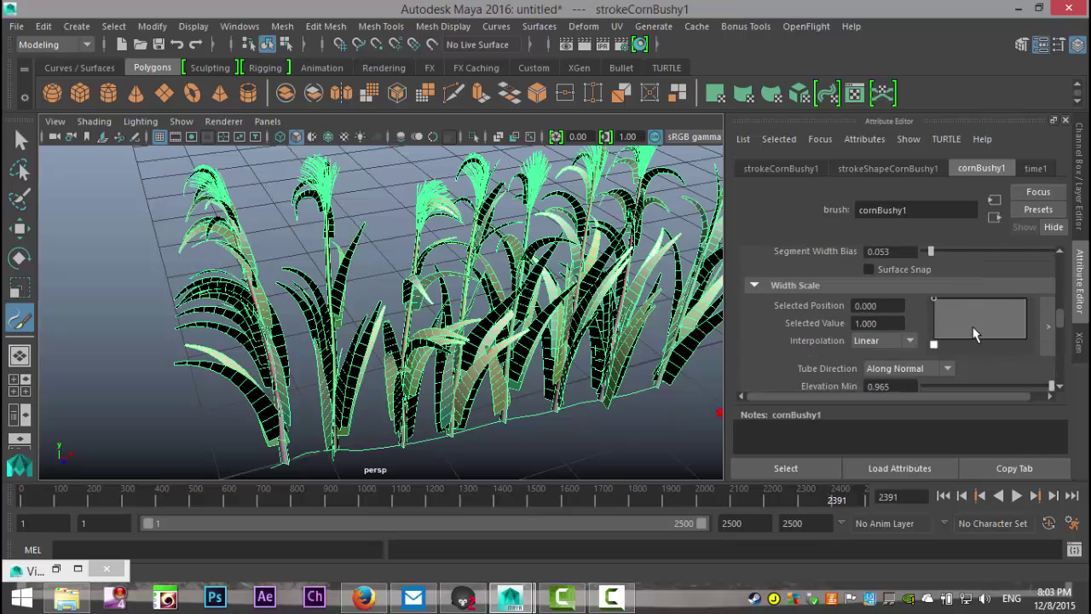
pyautogui.scroll(-5, 972, 331)
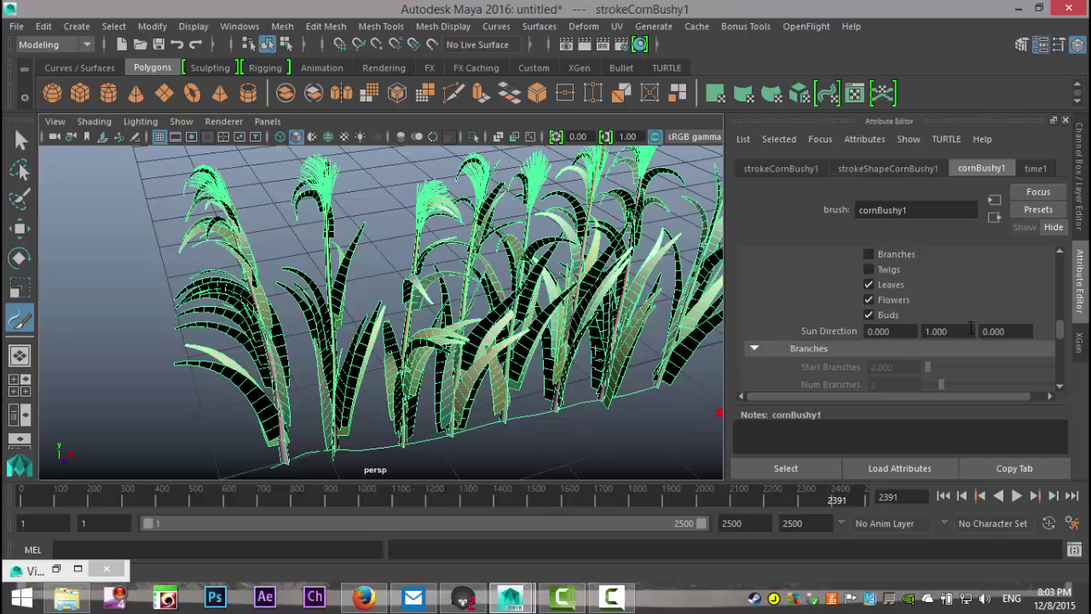
pyautogui.scroll(2, 946, 327)
pyautogui.click(868, 302)
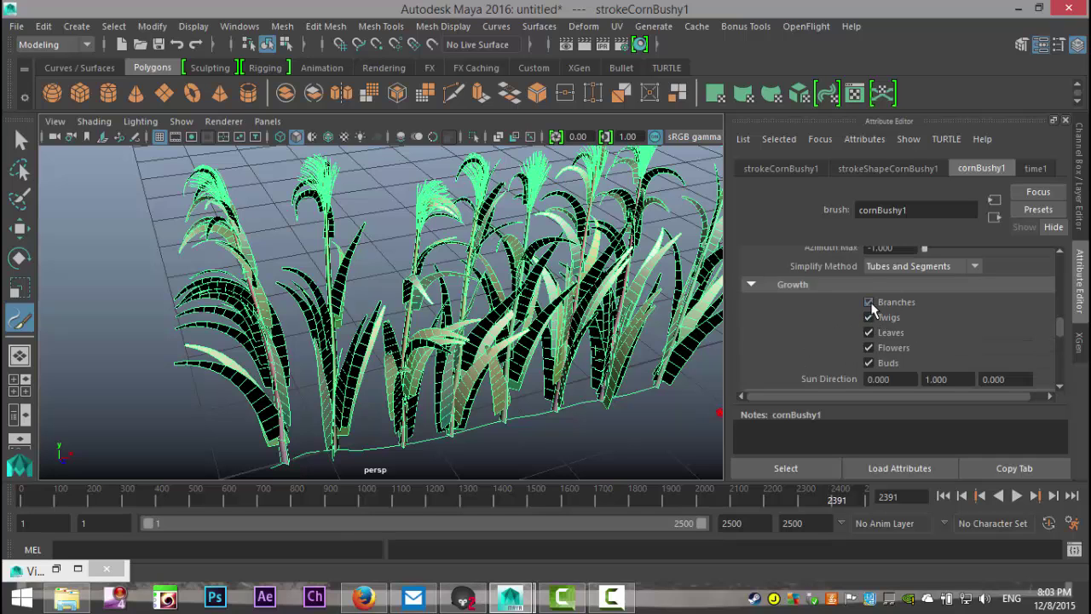
pyautogui.scroll(-2, 932, 327)
pyautogui.scroll(-2, 948, 326)
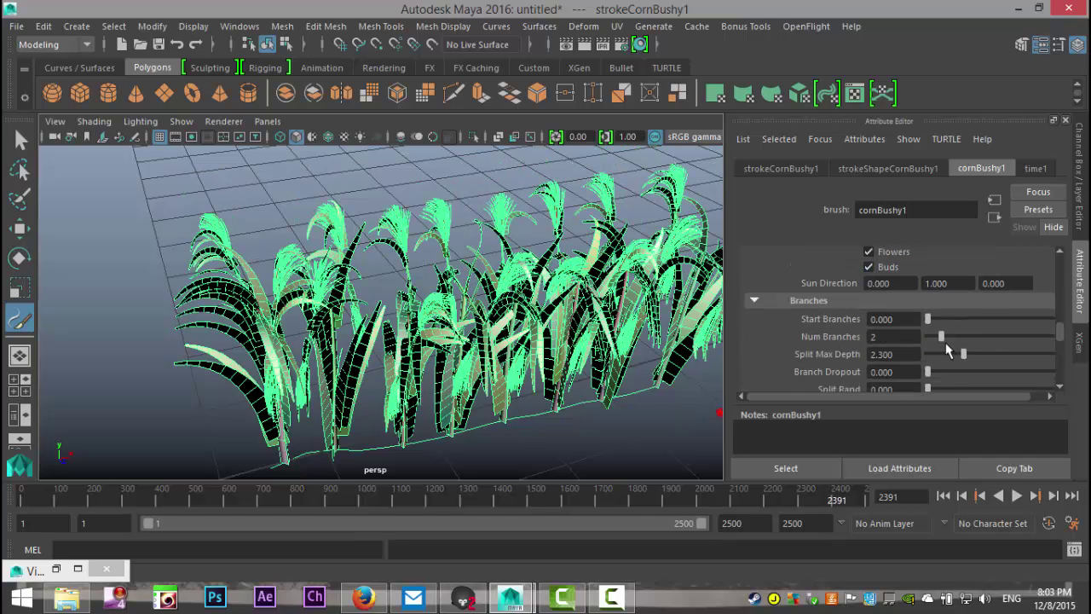
pyautogui.moveTo(937, 324)
pyautogui.mouseDown()
pyautogui.moveTo(956, 320)
pyautogui.moveTo(927, 326)
pyautogui.mouseUp()
pyautogui.scroll(-10, 972, 336)
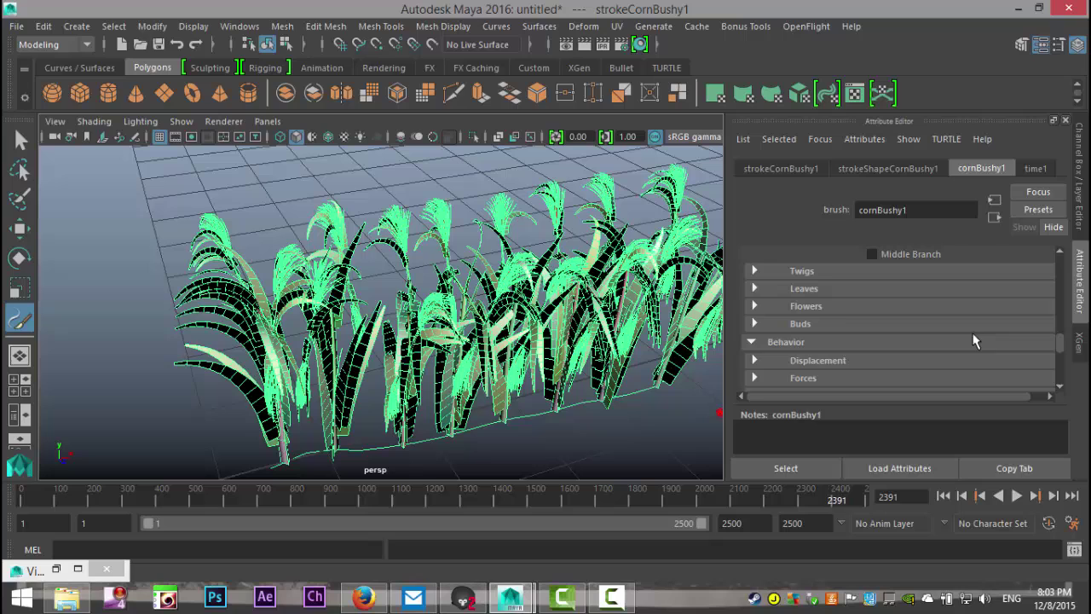
# - Set the corn brush's Turbulence Type to Tree Wind
pyautogui.click(752, 342)
pyautogui.click(753, 341)
pyautogui.scroll(-2, 870, 322)
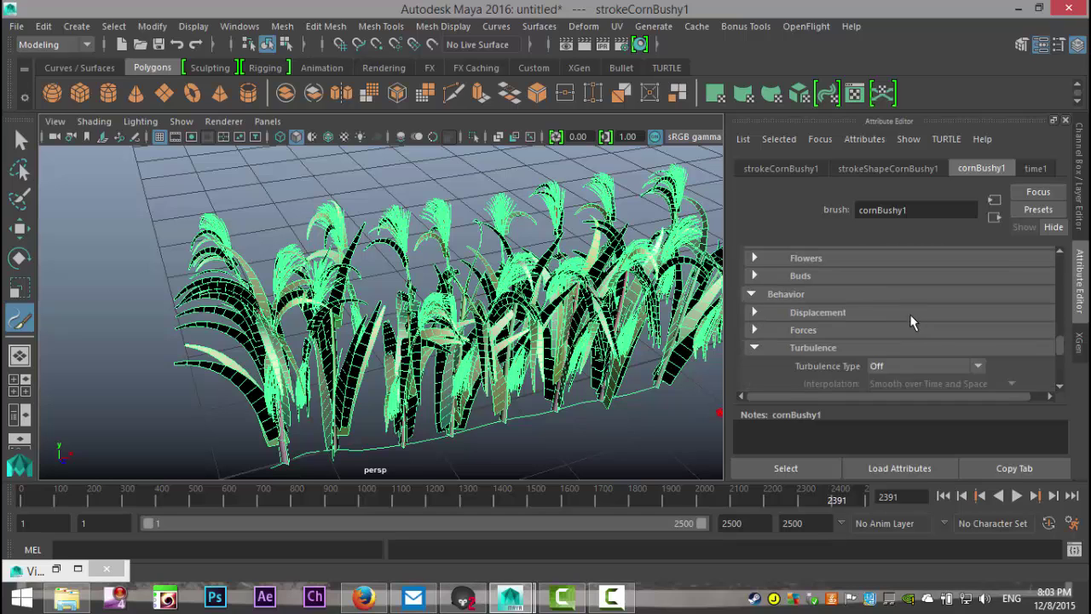
pyautogui.click(917, 365)
pyautogui.click(913, 478)
pyautogui.scroll(-2, 945, 307)
pyautogui.scroll(-5, 670, 365)
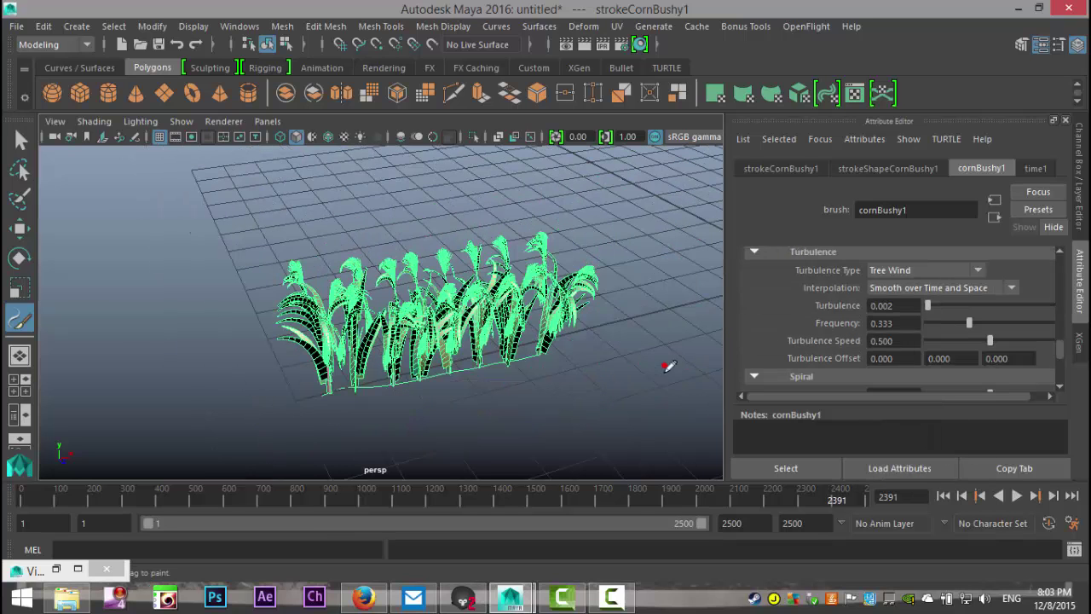
pyautogui.scroll(3, 639, 431)
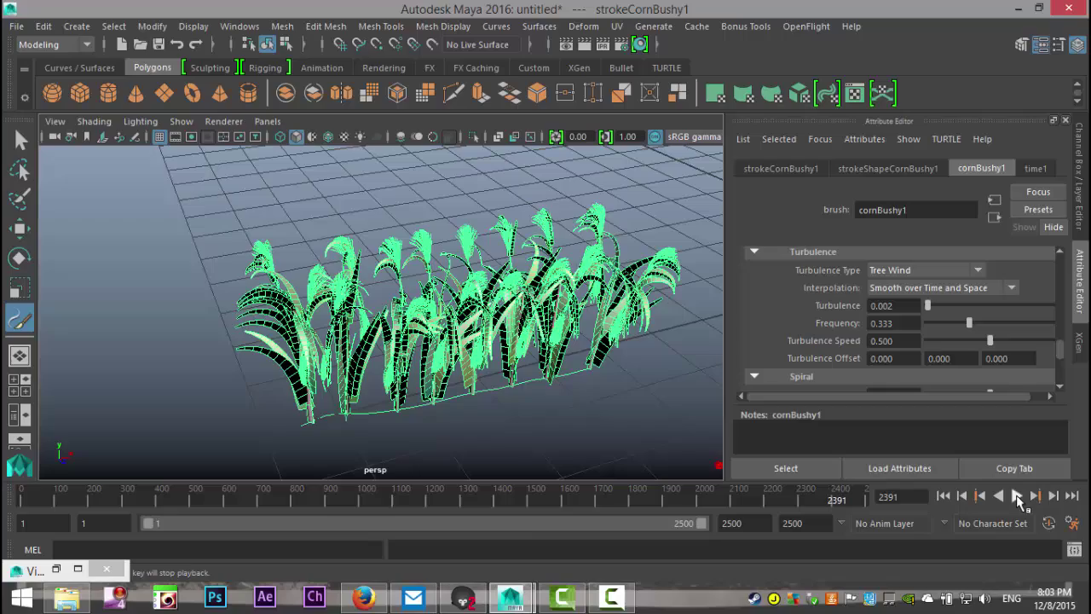
# - Play the animation and orbit the view to watch the corn sway beside the bamboo
pyautogui.click(1017, 497)
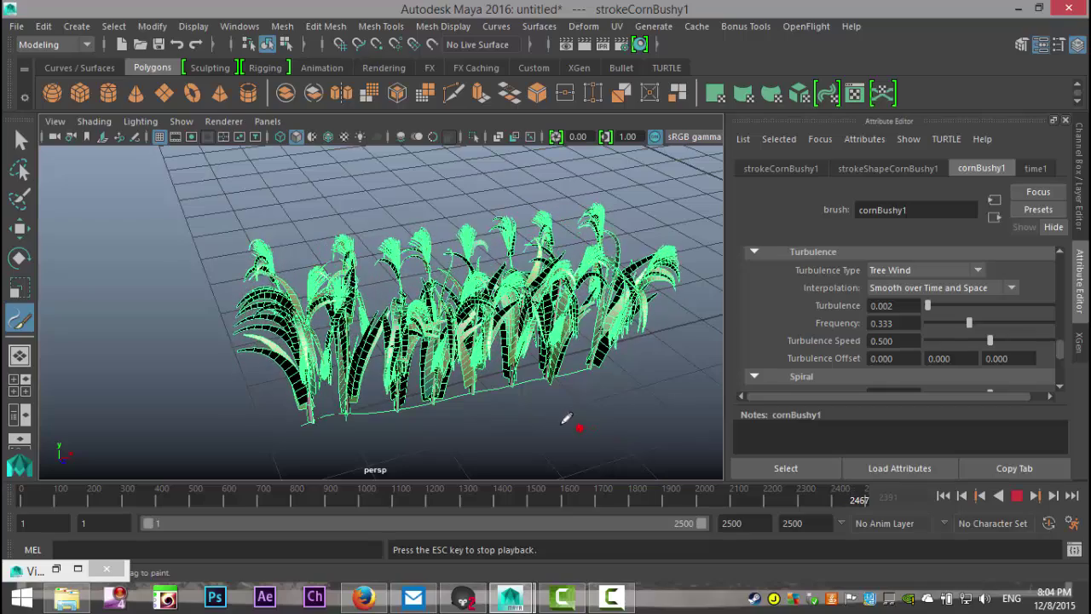
pyautogui.keyDown('alt'); pyautogui.moveTo(553, 421); pyautogui.dragTo(441, 414); pyautogui.keyUp('alt')
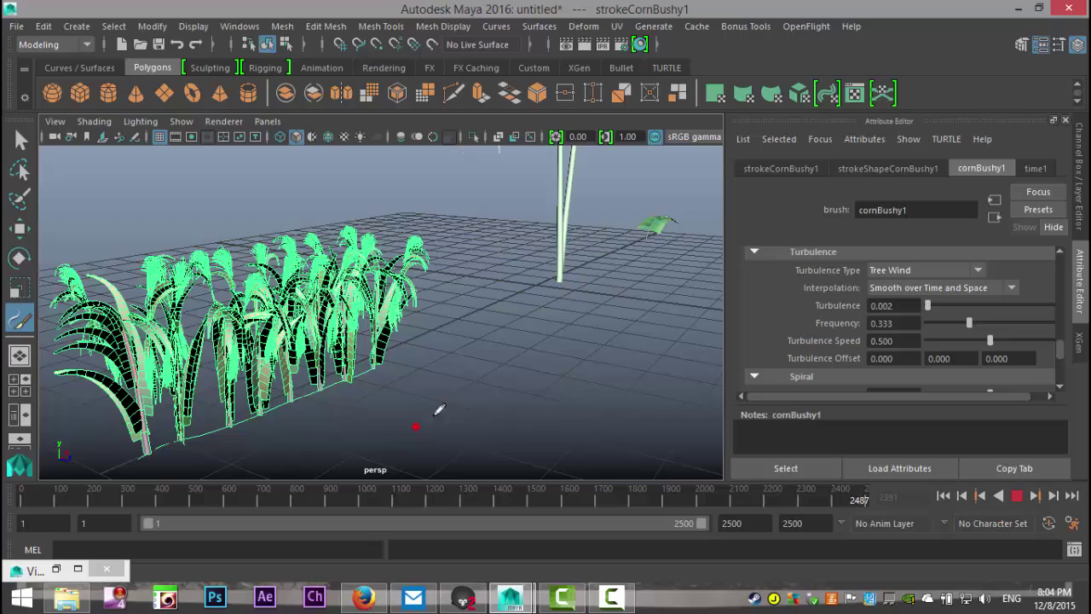
pyautogui.scroll(-6, 525, 381)
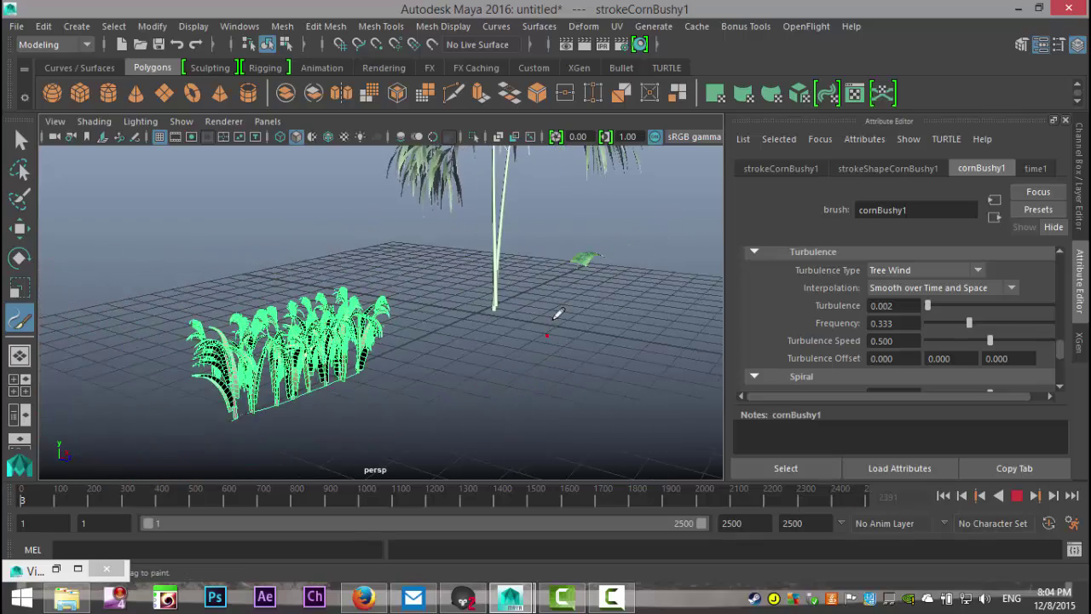
pyautogui.keyDown('alt'); pyautogui.moveTo(555, 390); pyautogui.dragTo(520, 383); pyautogui.keyUp('alt')
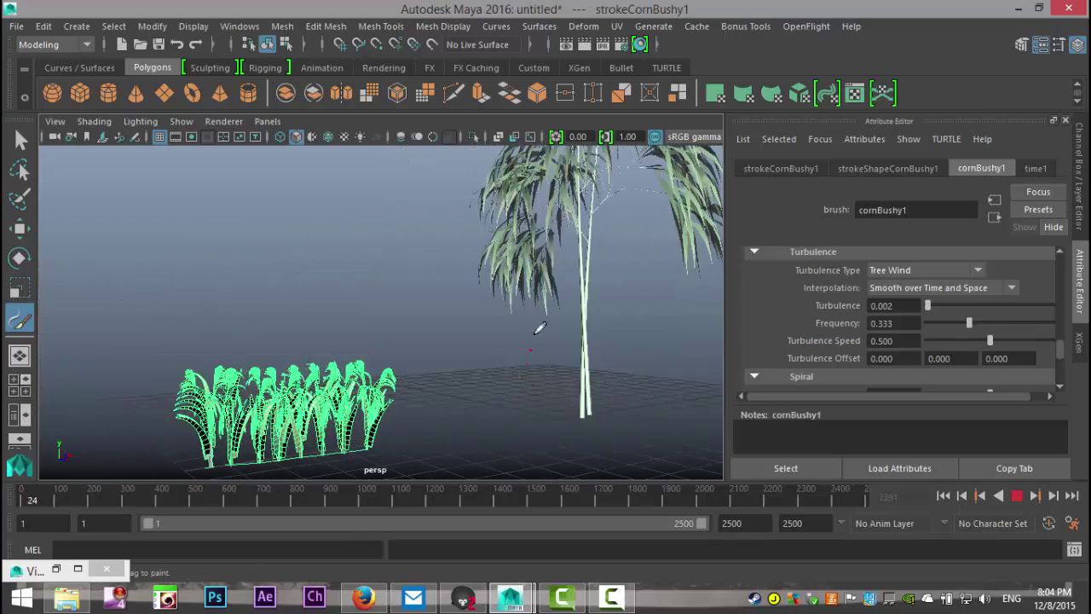
pyautogui.keyDown('alt'); pyautogui.moveTo(515, 351); pyautogui.dragTo(486, 344, button='middle'); pyautogui.keyUp('alt')
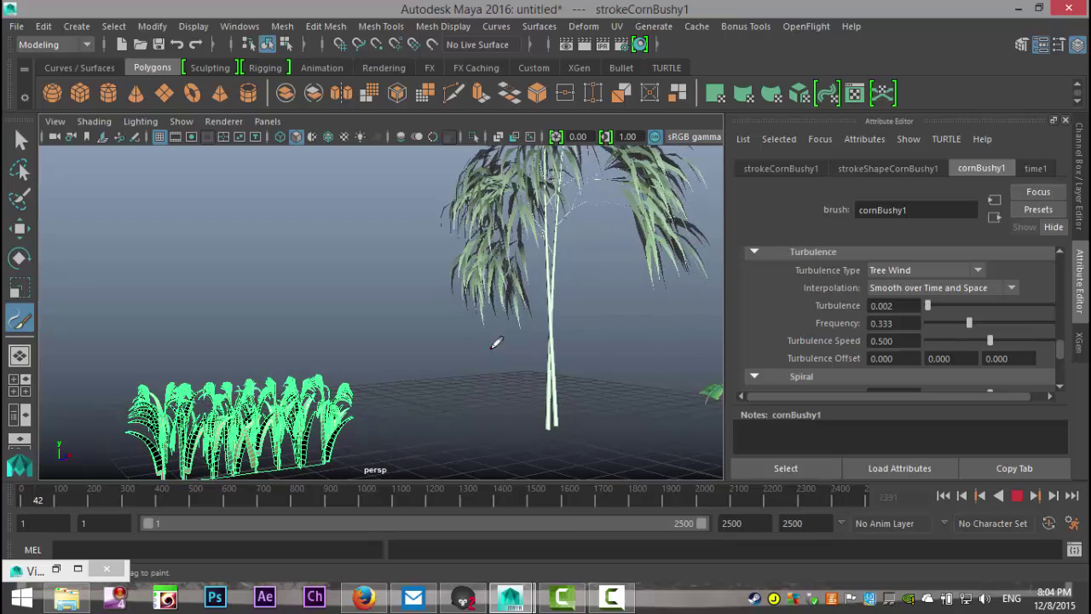